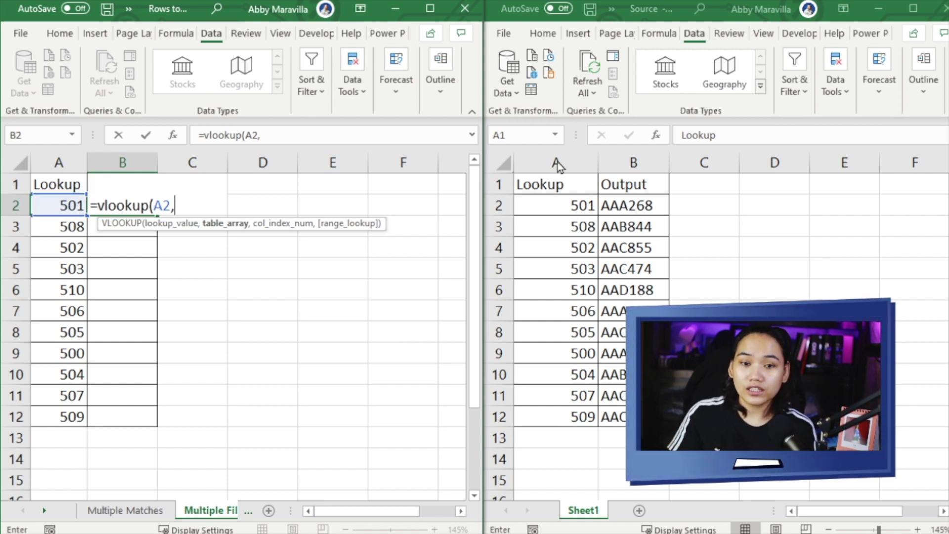
Complete B2's VLOOKUP with table range $A$1:$B$12 on Sheet1 of Source.xlsx, column 2 and FALSE for an exact match
left_click(526, 186)
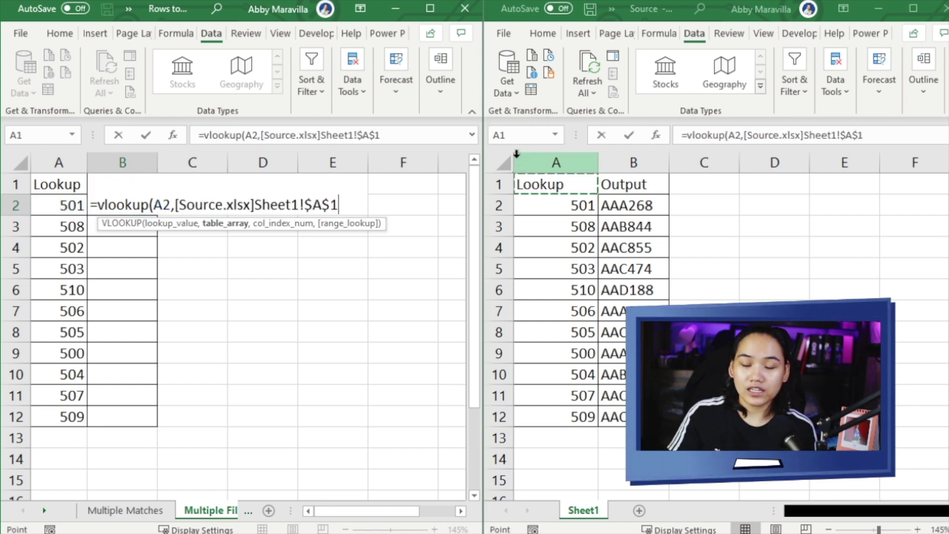
key("ctrl+shift+Down")
key("ctrl+shift+Right")
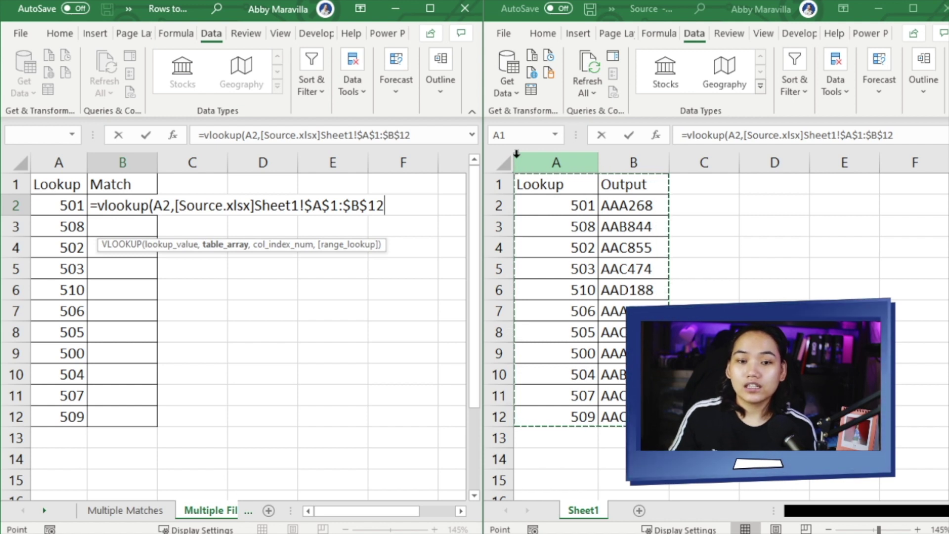
type(",2,false")
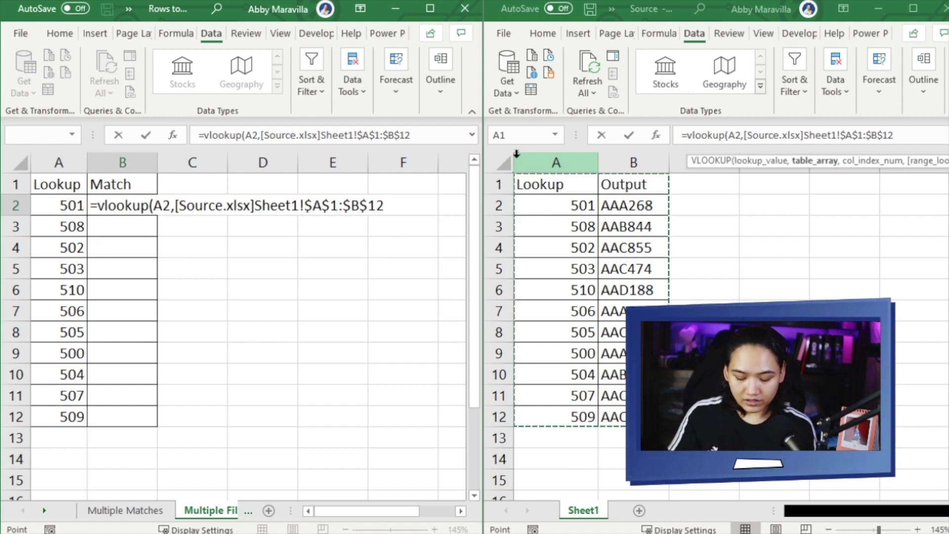
type(")")
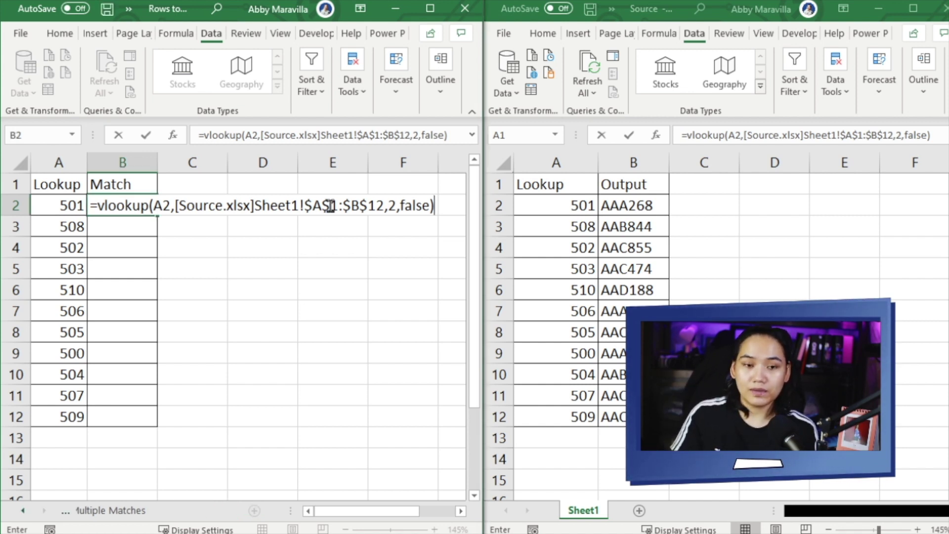
key("Return")
Fill the VLOOKUP formula from B2 down the Match column to B12
left_click(144, 208)
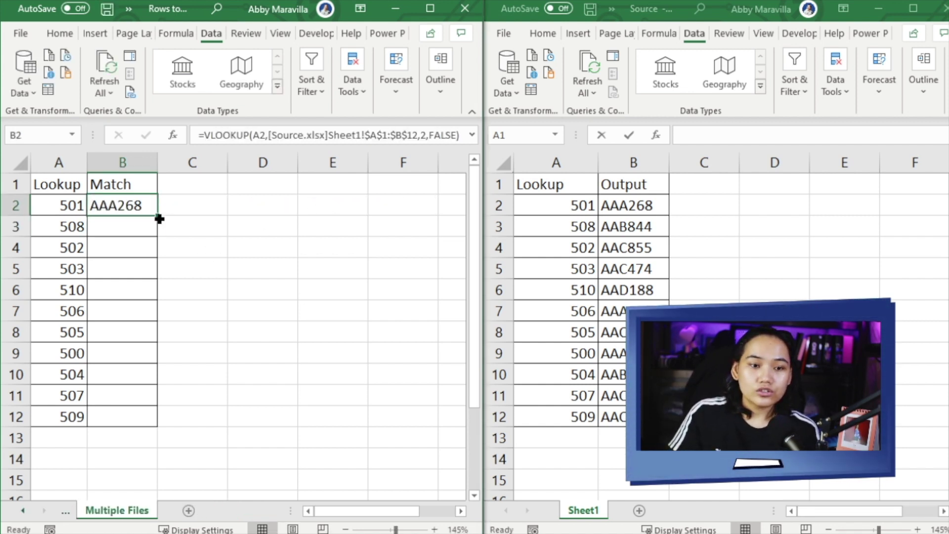
double_click(156, 217)
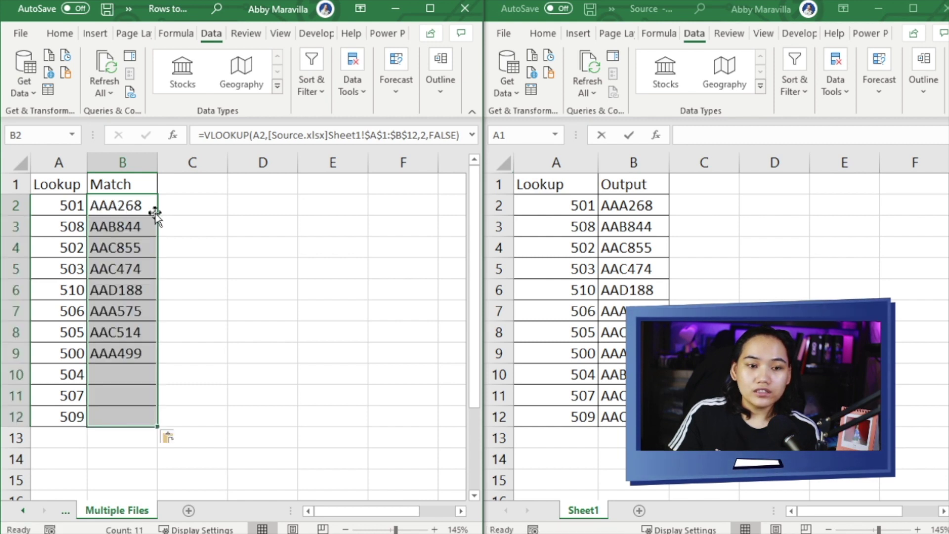
left_click(118, 281)
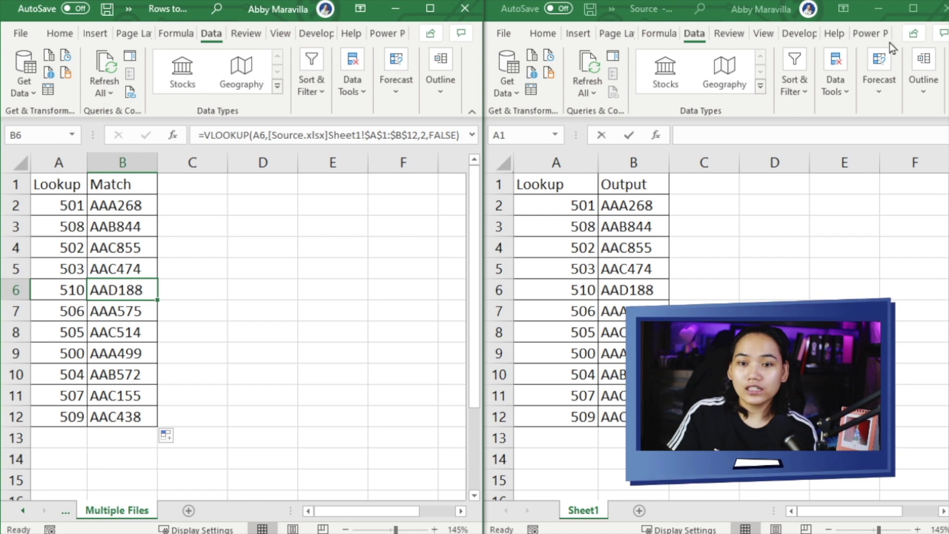
Close the Source workbook and check how the VLOOKUP formulas in B3 and B2 refer to it
left_click(944, 15)
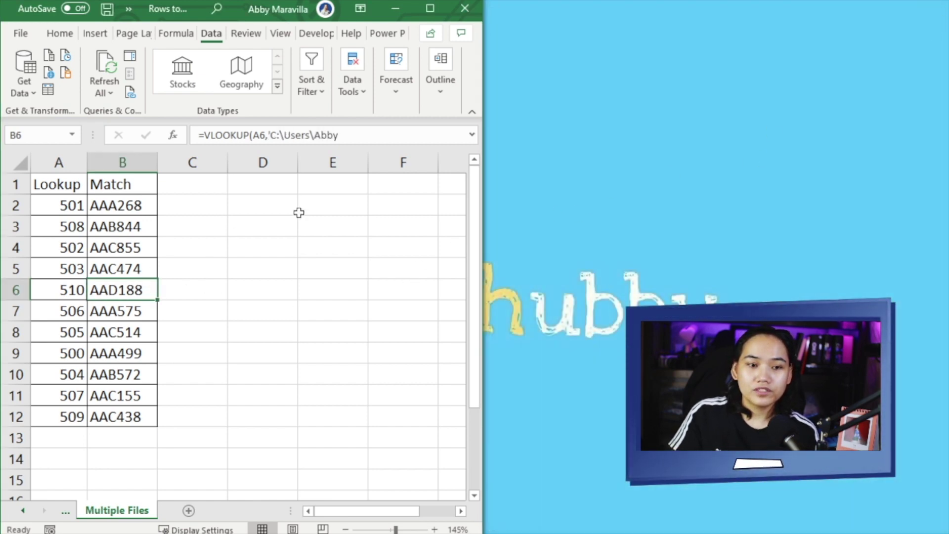
left_click(115, 223)
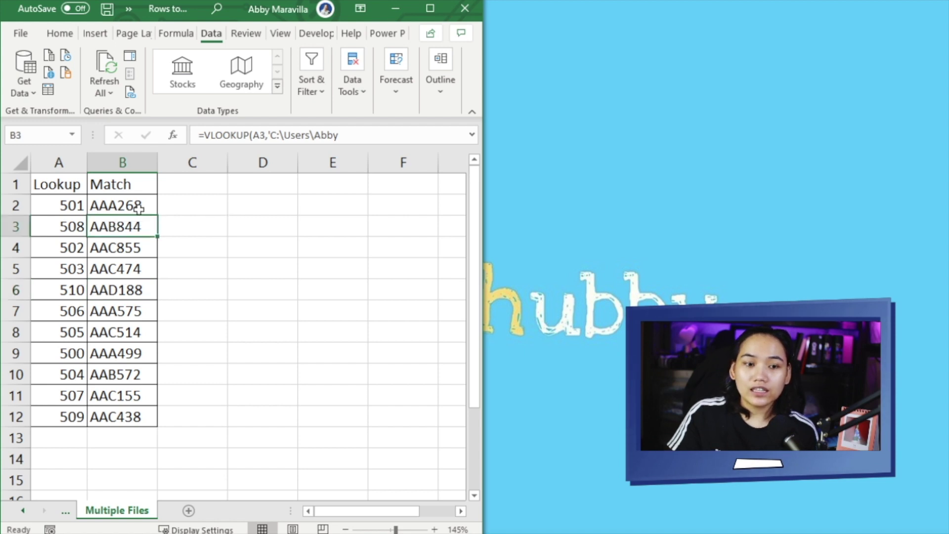
left_click(139, 208)
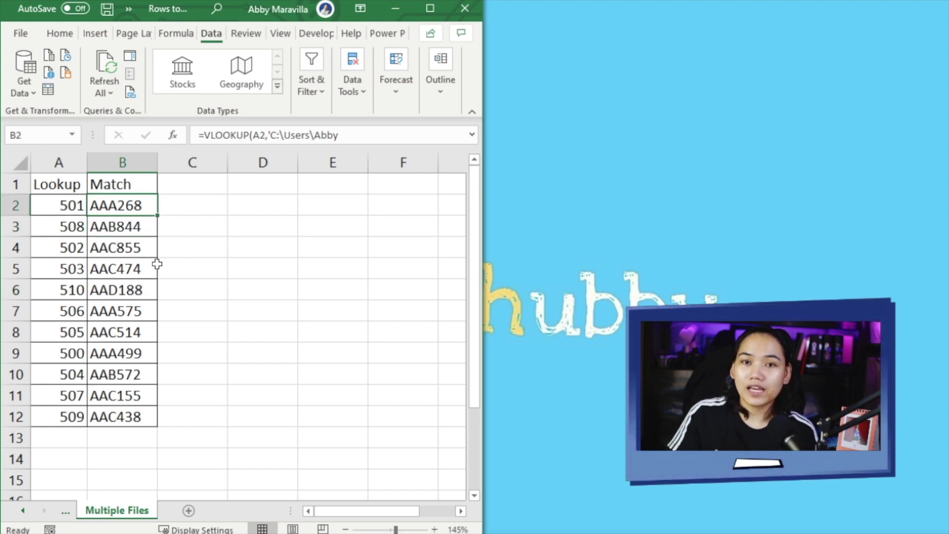
Close the workbook with the matches, reopen it and examine the source file path in B2's VLOOKUP formula
left_click(467, 18)
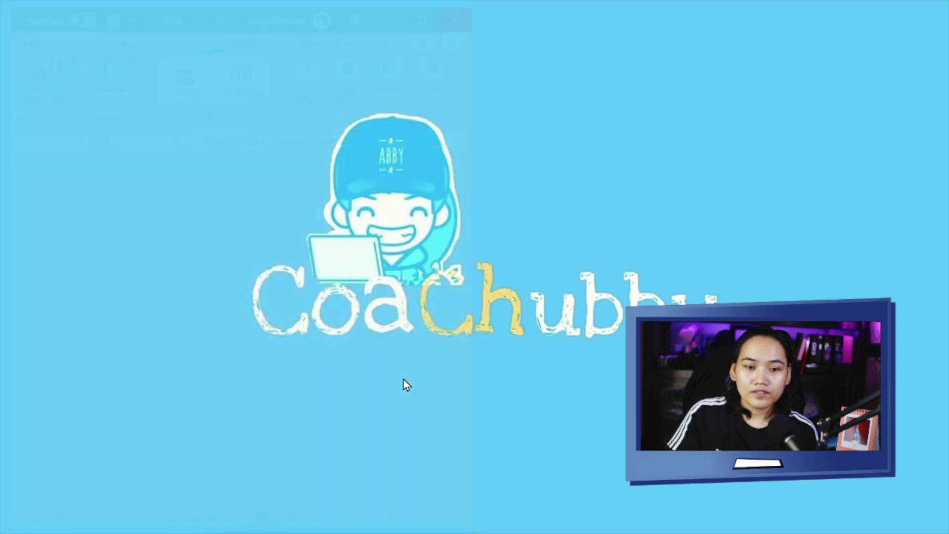
left_click(92, 523)
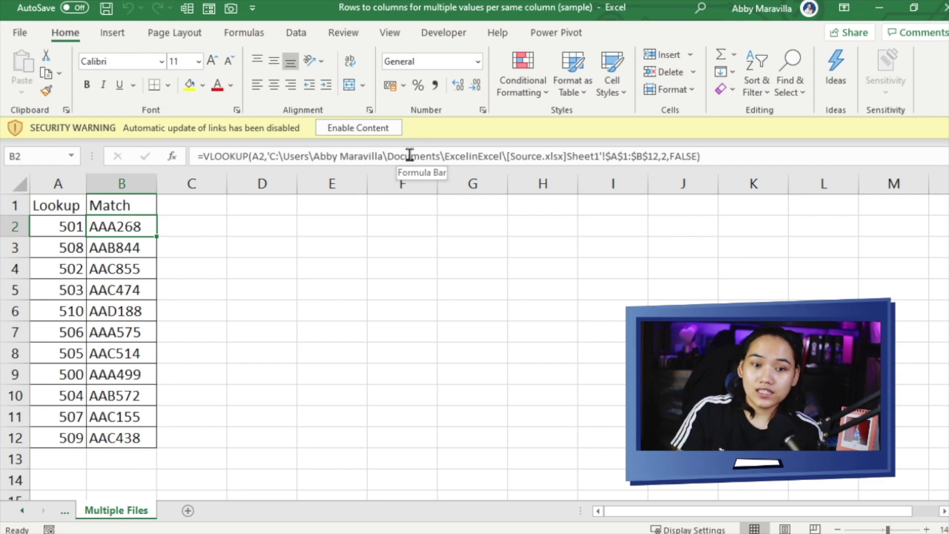
left_click(265, 156)
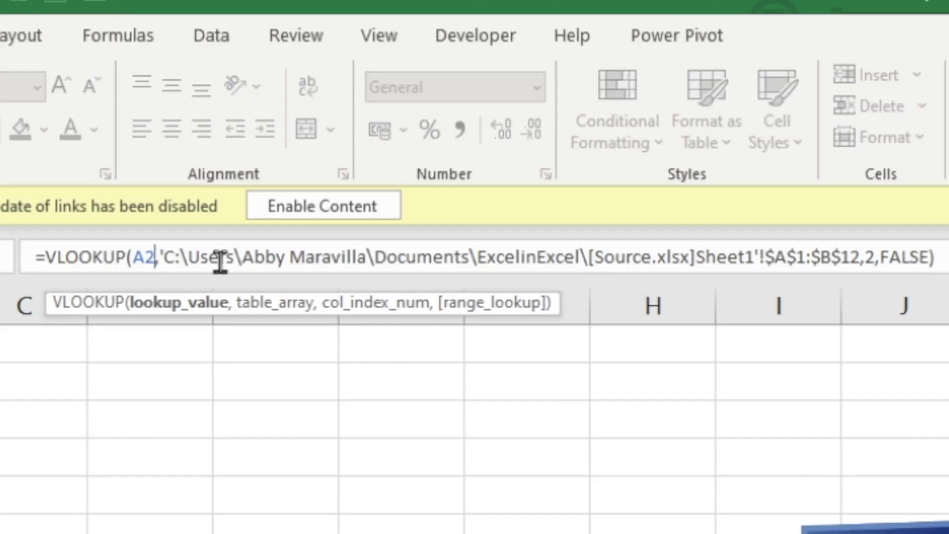
left_click(220, 257)
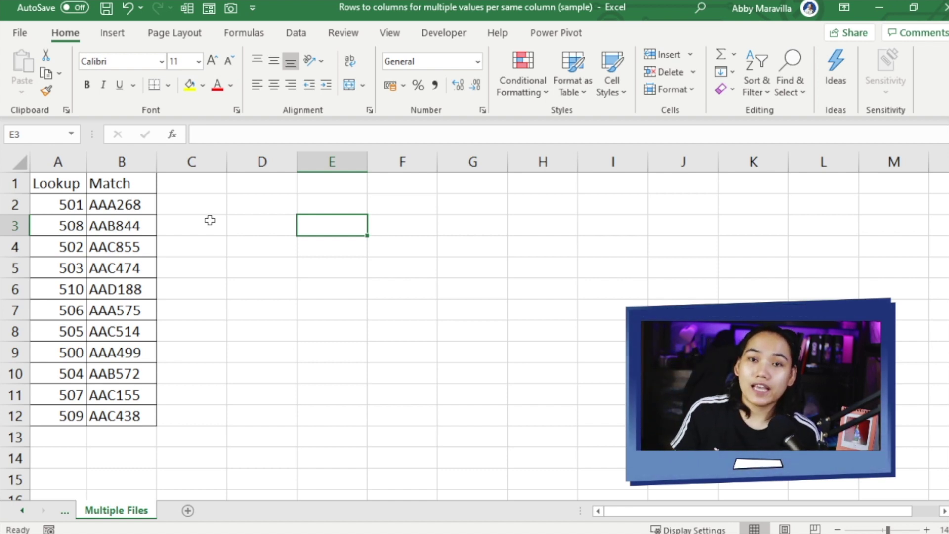
left_click(110, 207)
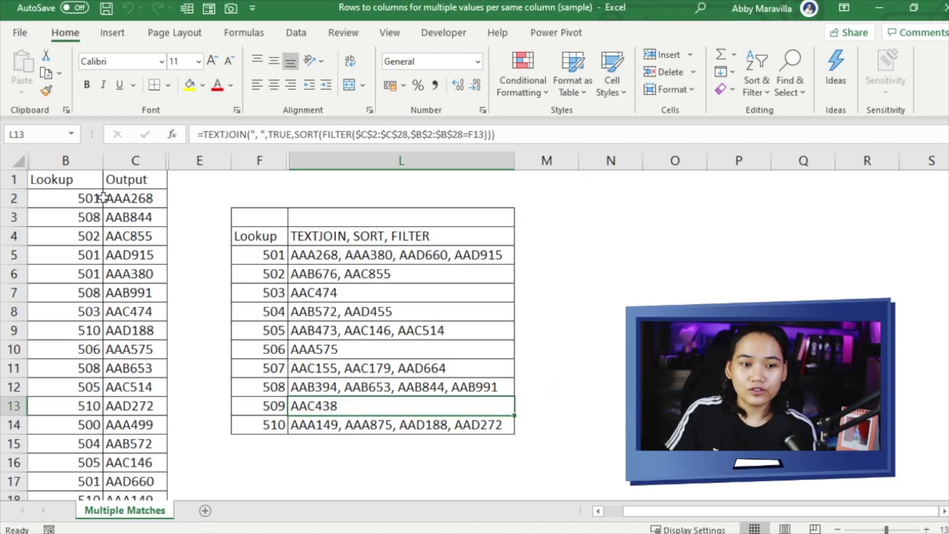
Examine the repeated lookup values and their outputs in columns B and C against the unique lookup list in F5:F14
left_click(94, 198)
left_click(85, 330)
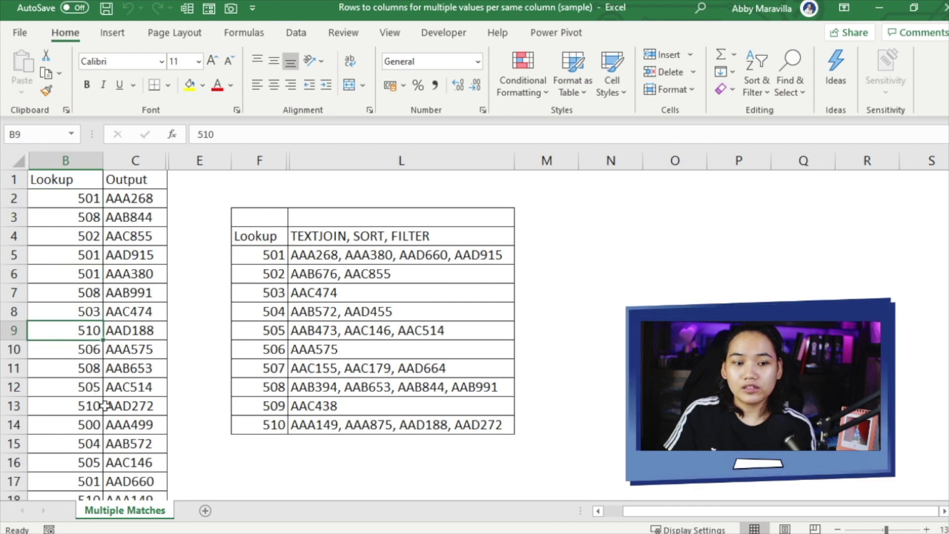
scroll(87, 346, "down", 1)
scroll(94, 464, "down", 3)
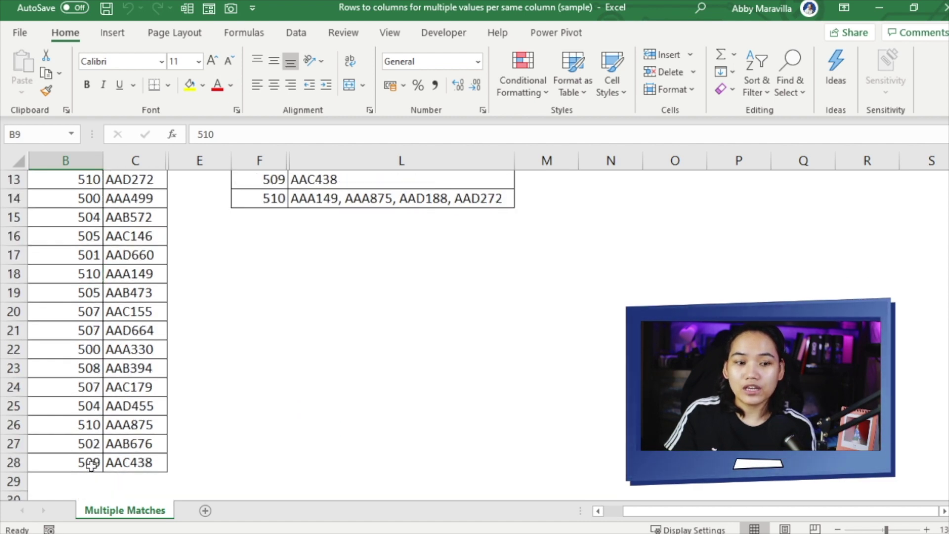
scroll(91, 445, "up", 4)
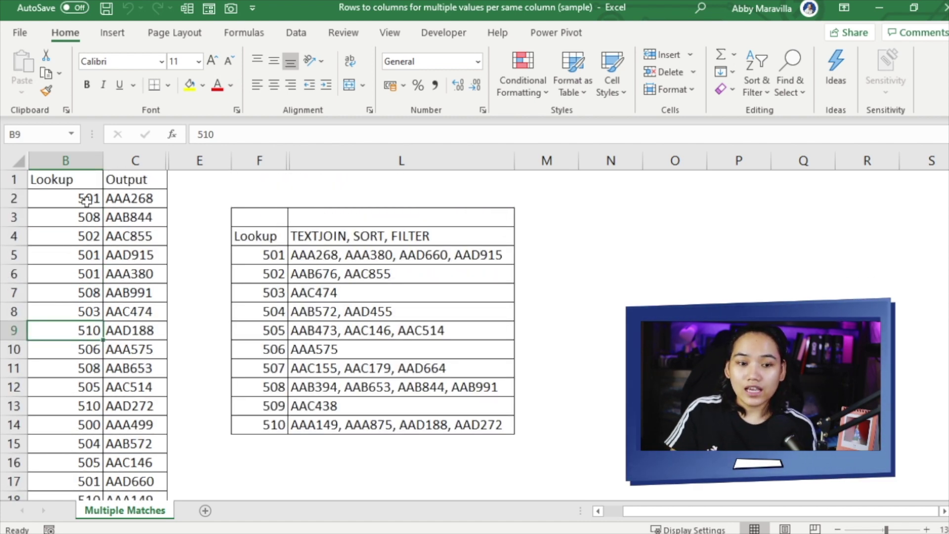
left_click_drag(87, 200, 85, 274)
left_click(126, 384)
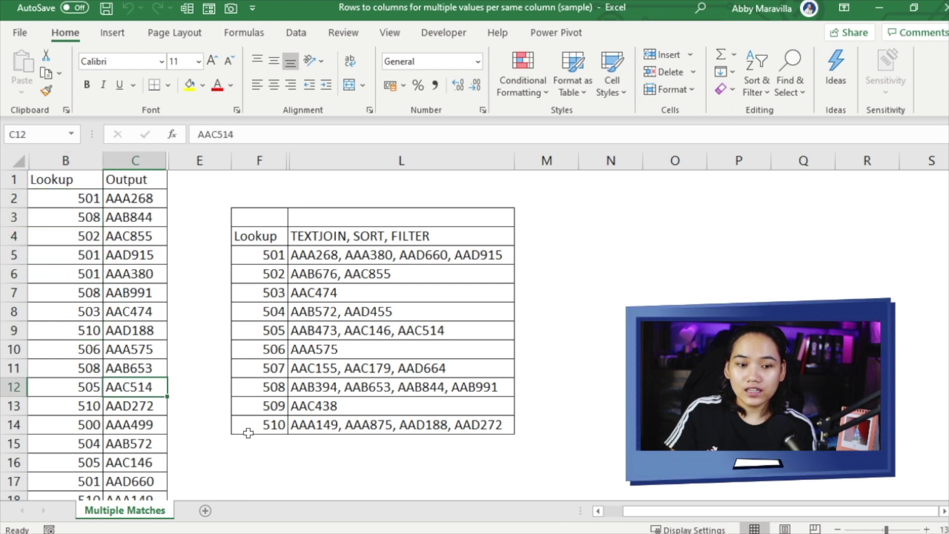
left_click_drag(250, 428, 257, 252)
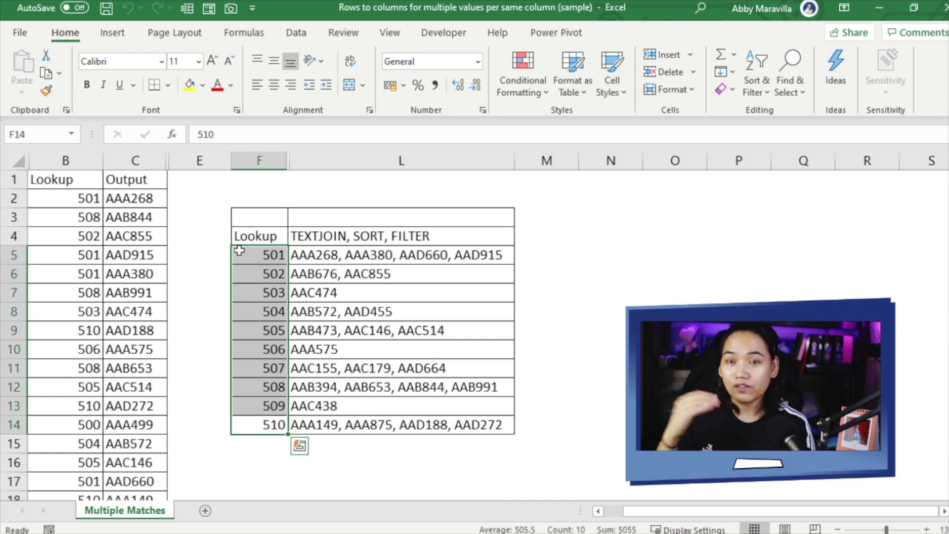
left_click(60, 218)
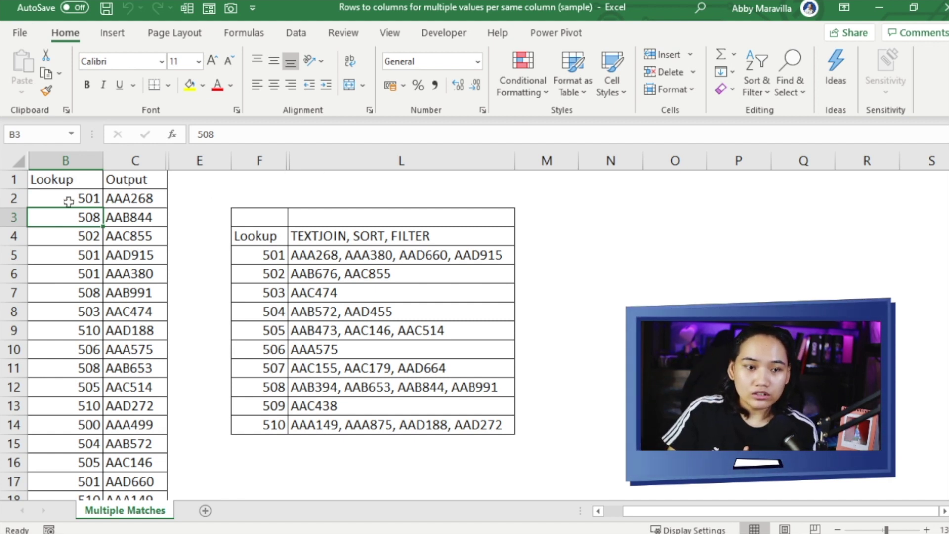
left_click_drag(80, 256, 138, 256)
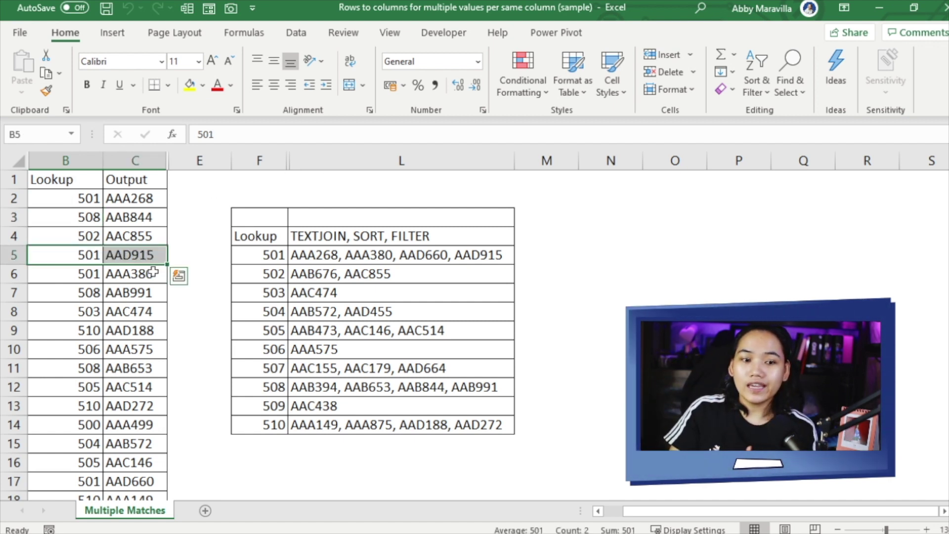
Try =VLOOKUP(501,B:C,2,FALSE) in cell M4 and clear the cell again
left_click(555, 238)
type("=")
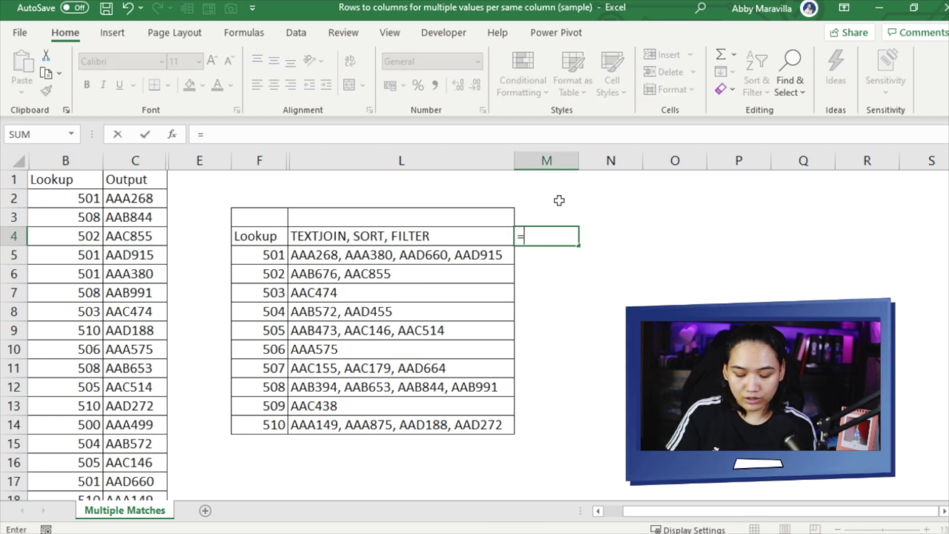
type("vlookup(")
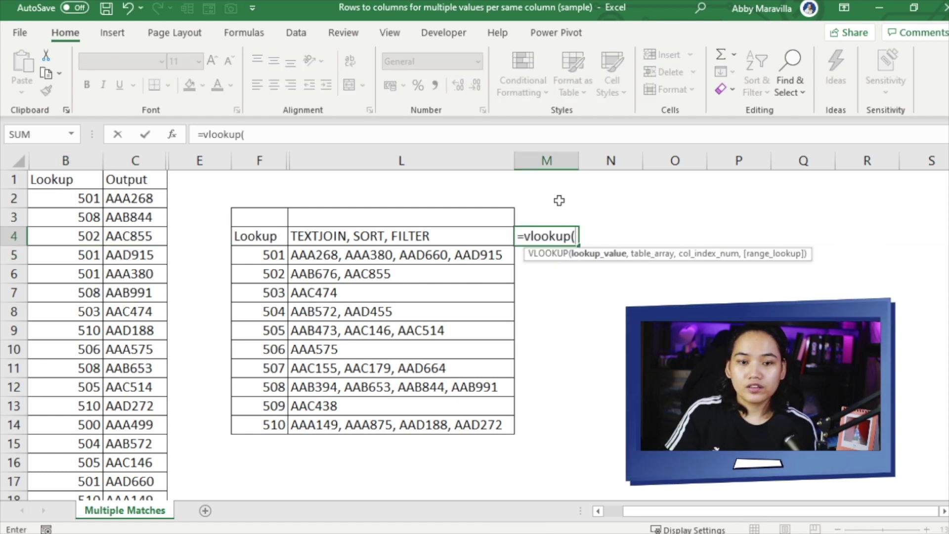
type("501,")
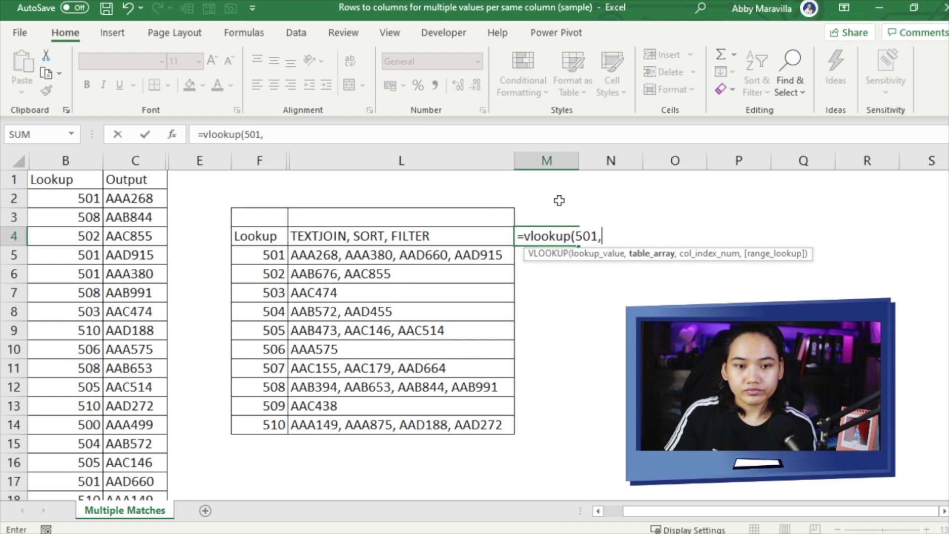
left_click_drag(66, 158, 120, 155)
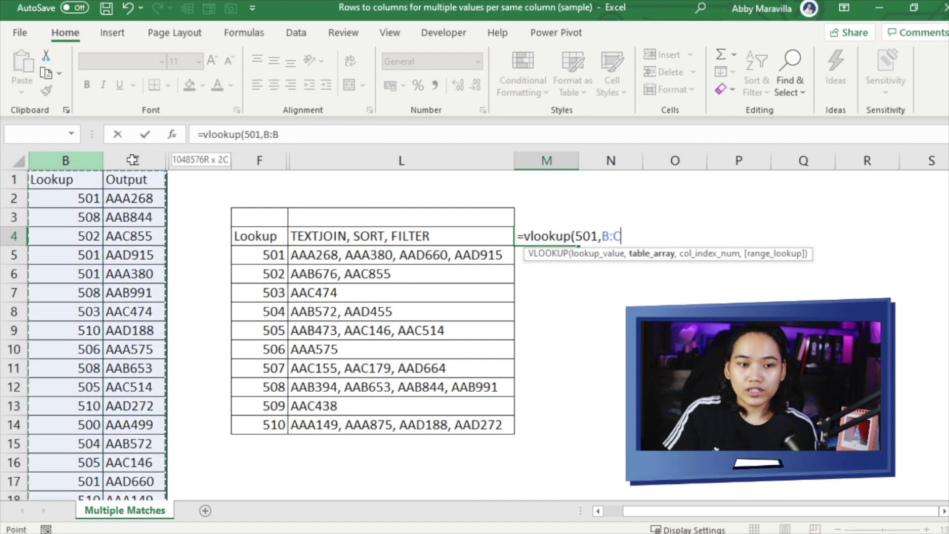
type(",")
type("2,false)")
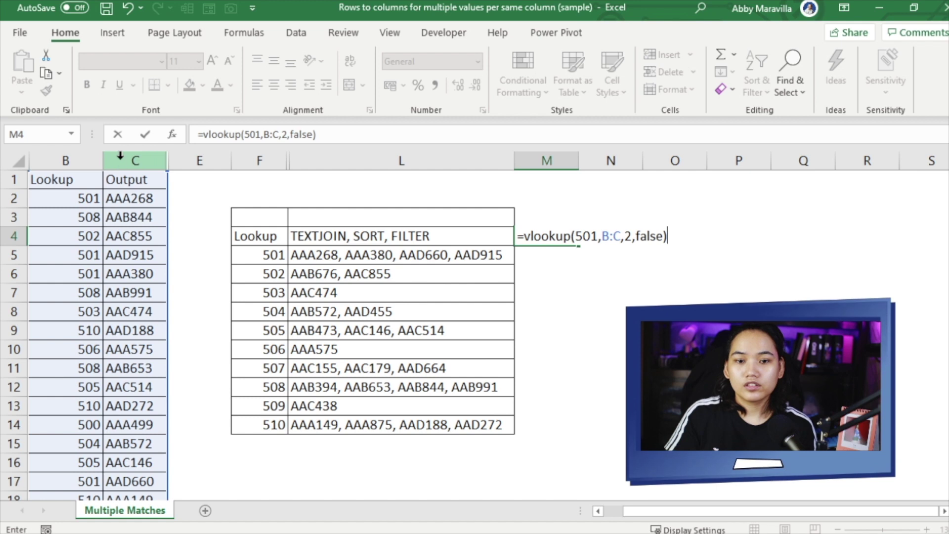
key("Return")
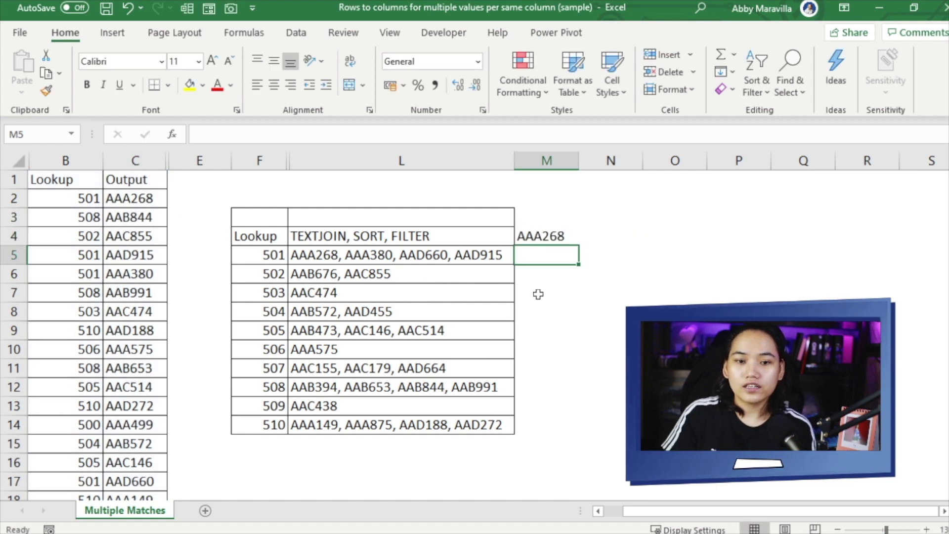
left_click(561, 238)
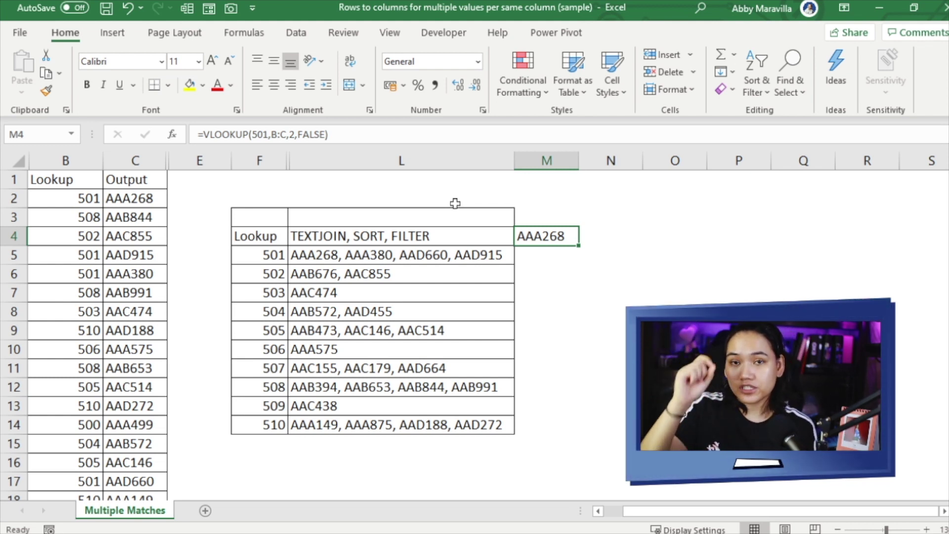
key("Delete")
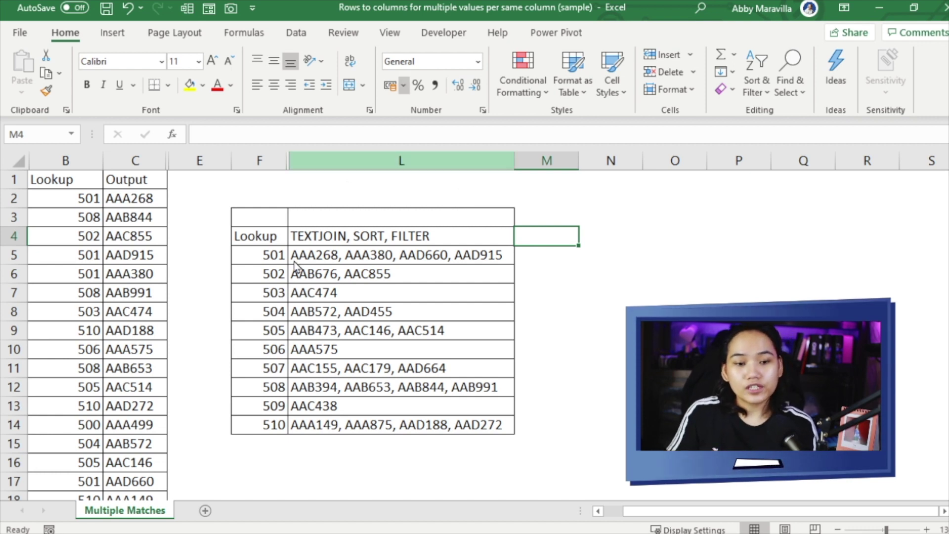
Open L5's TEXTJOIN formula beside the lookup list F5:F14 and examine its delimiter, ignore_empty and text1 arguments
left_click_drag(267, 255, 267, 425)
left_click(387, 249)
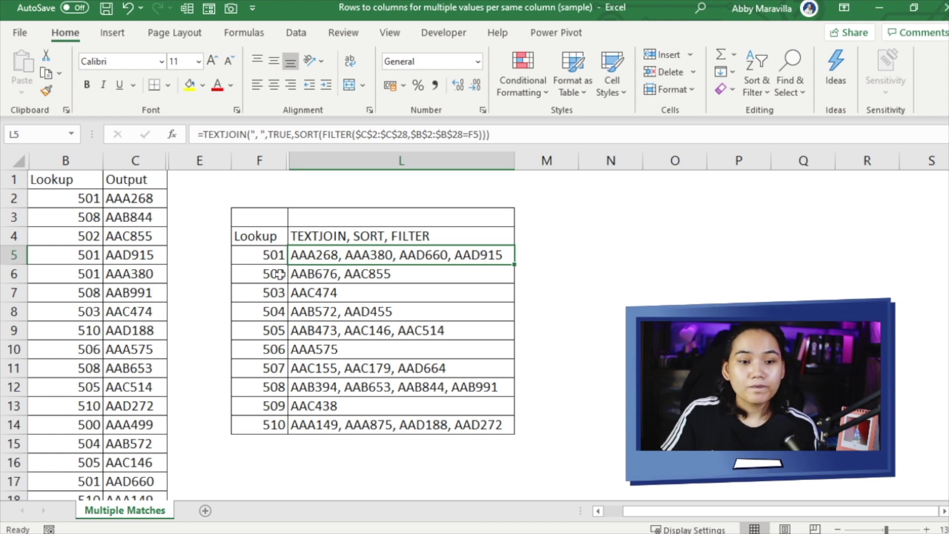
double_click(312, 256)
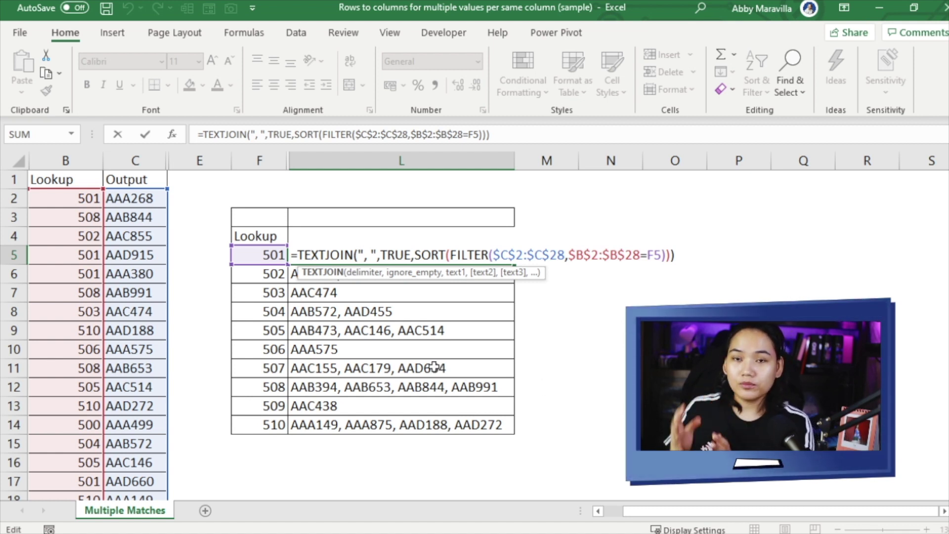
left_click(374, 256)
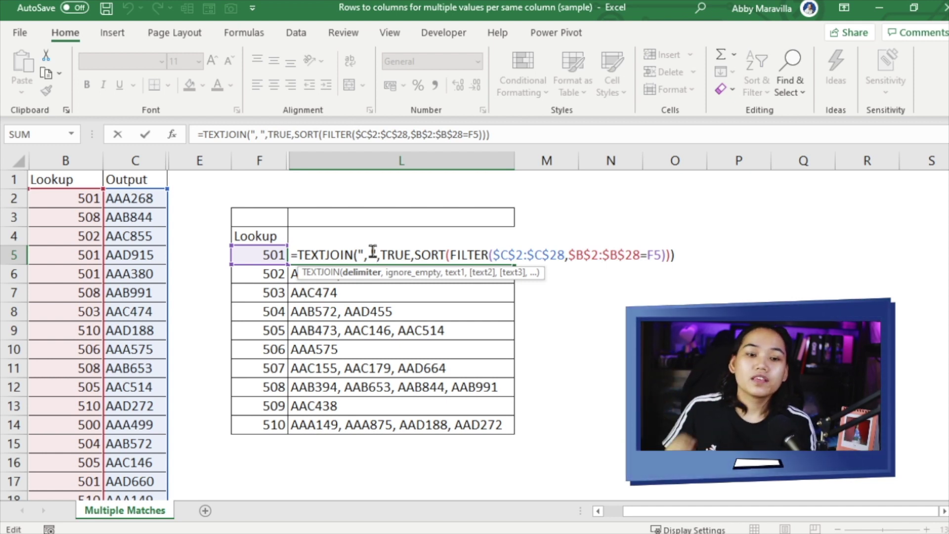
left_click(410, 255)
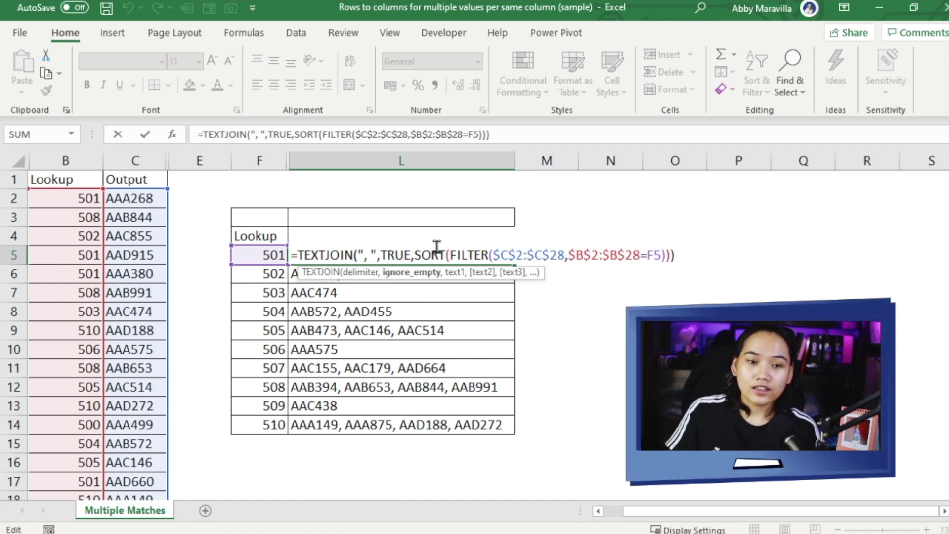
left_click(422, 253)
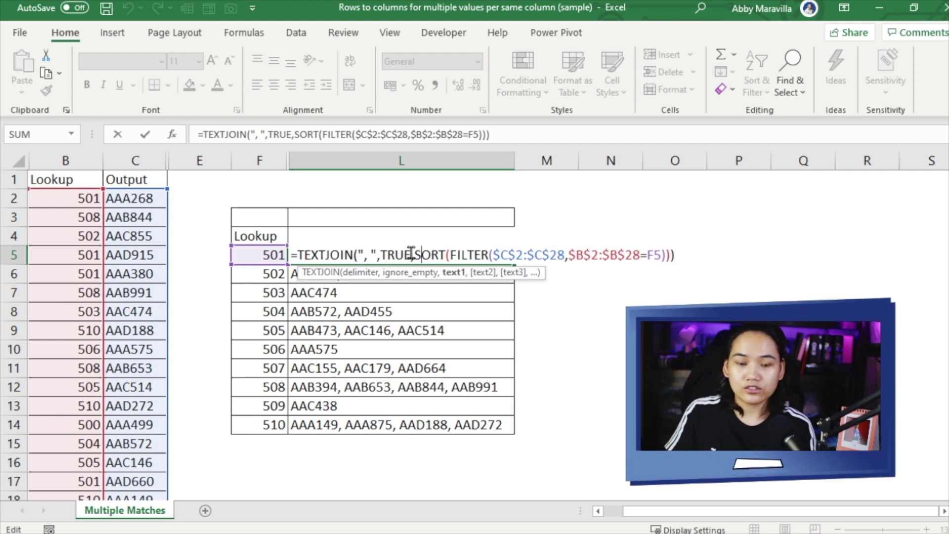
Examine the nested SORT and FILTER arguments in L5's formula, including FILTER's array and include ranges, then leave the formula as it is
left_click(467, 255)
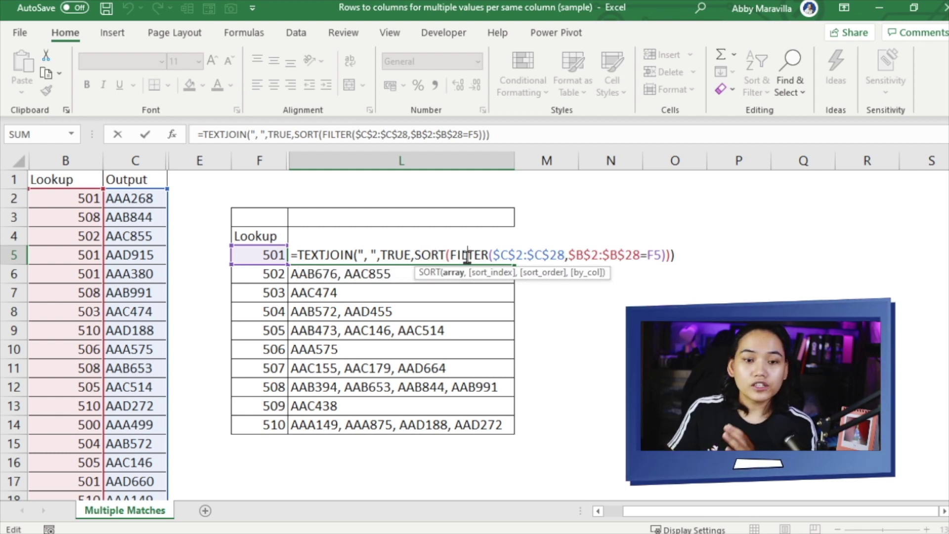
left_click_drag(494, 256, 550, 255)
left_click(550, 255)
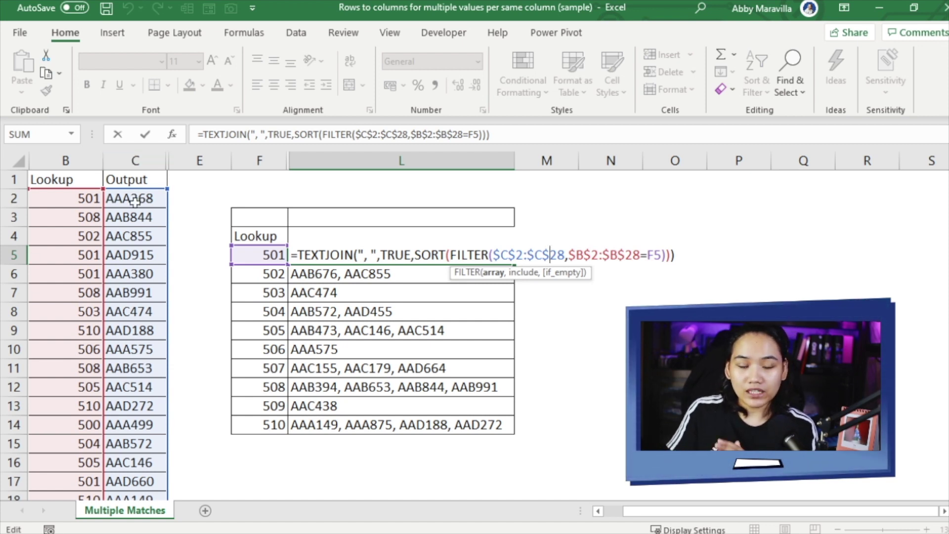
left_click(599, 253)
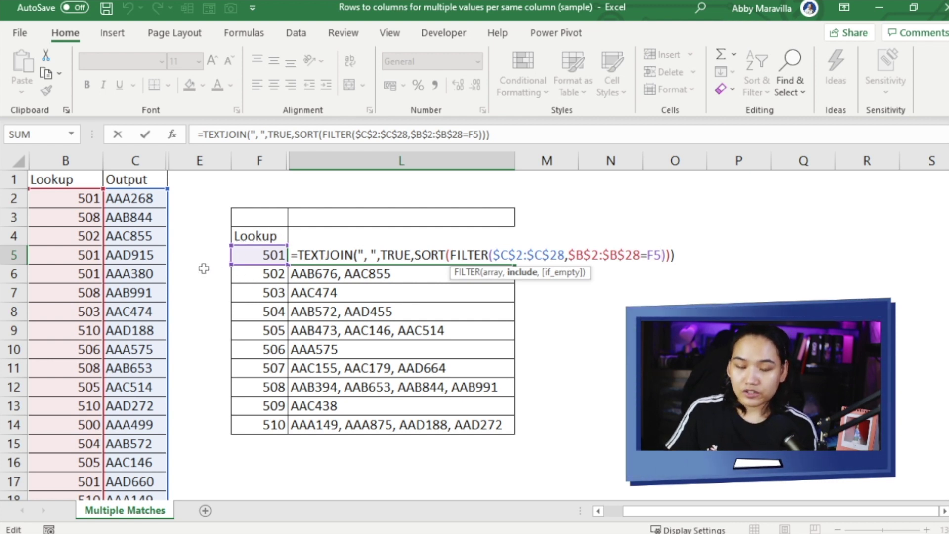
key("Return")
key("Up")
key("shift+Up")
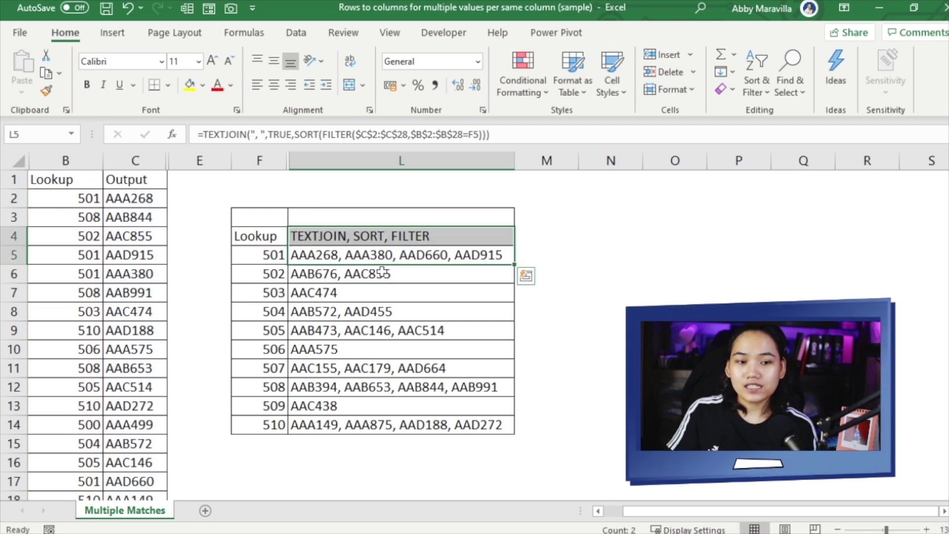
key("shift+Down")
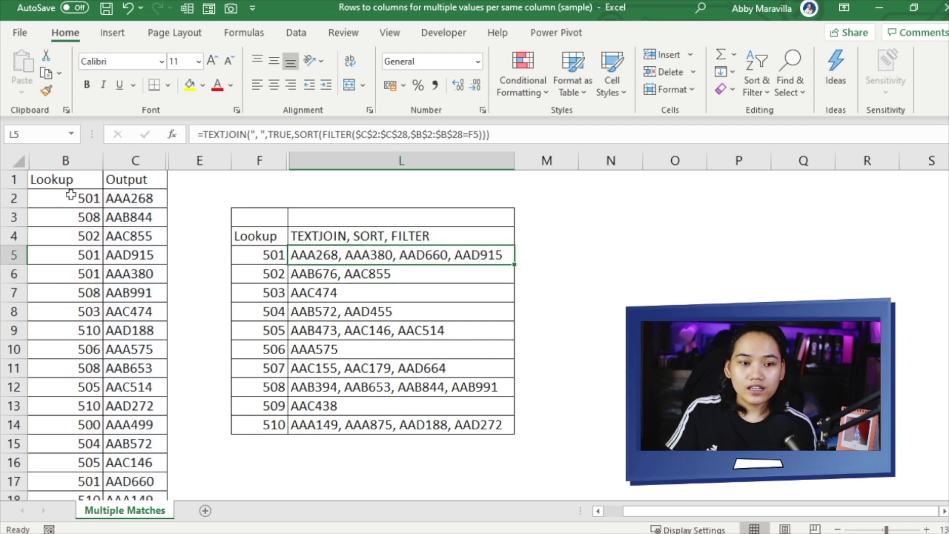
Trace the outputs for lookup value 501 in C2, C6, C5 and C17 against the joined result in L5
left_click(130, 198)
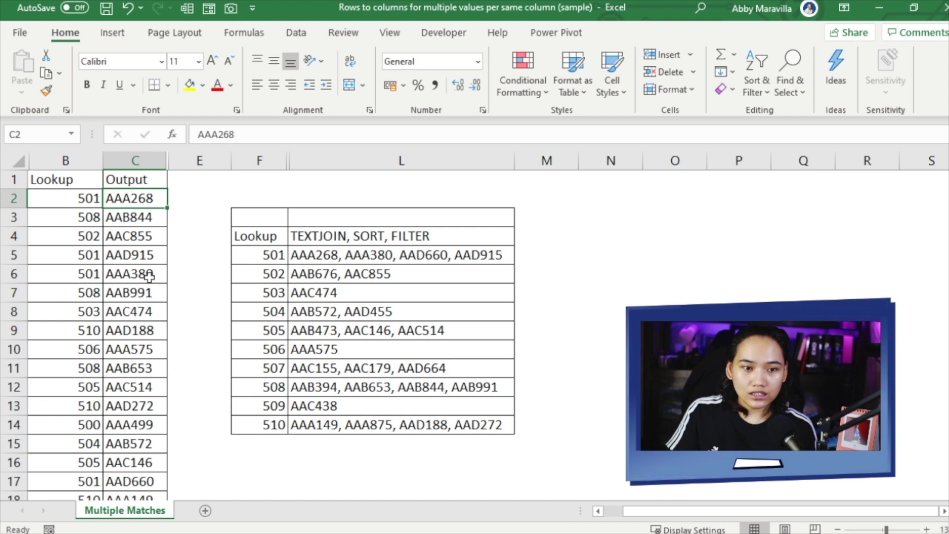
left_click(144, 274)
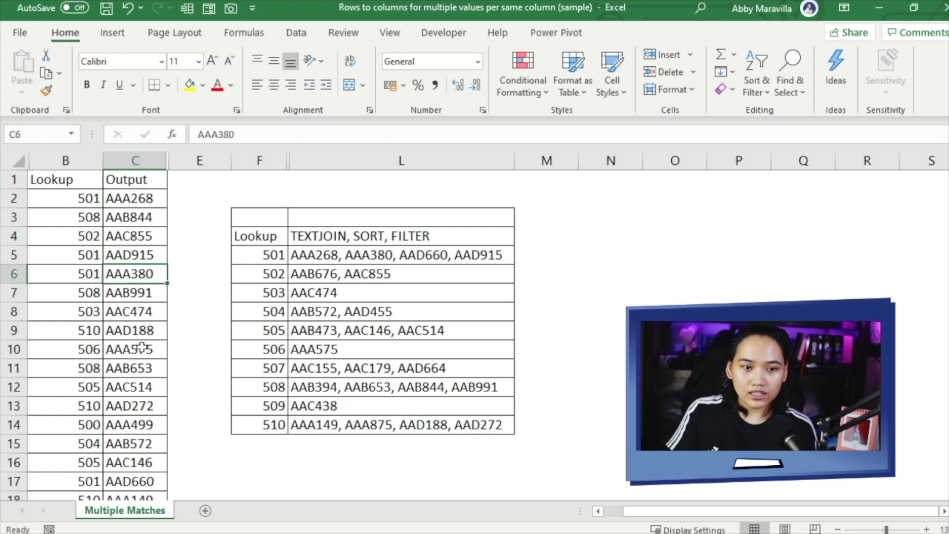
left_click(156, 254)
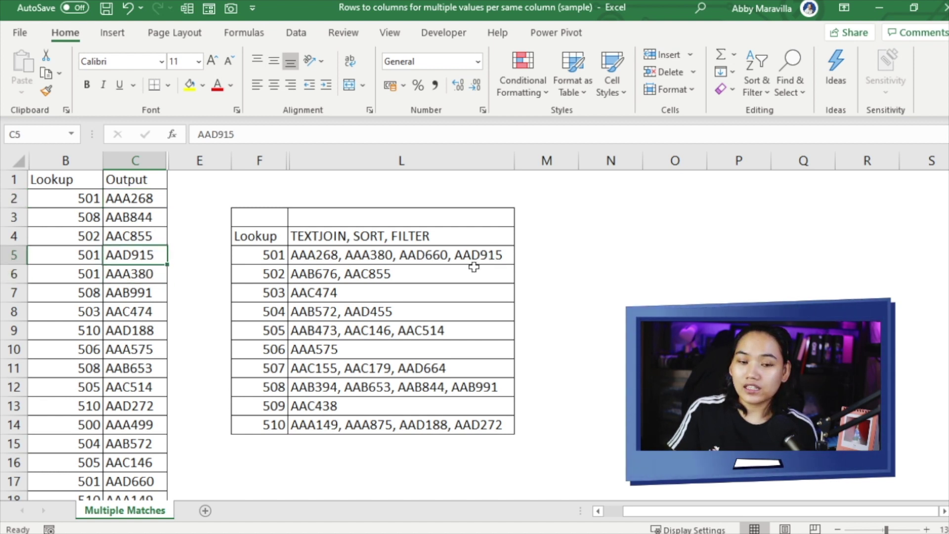
left_click(149, 481)
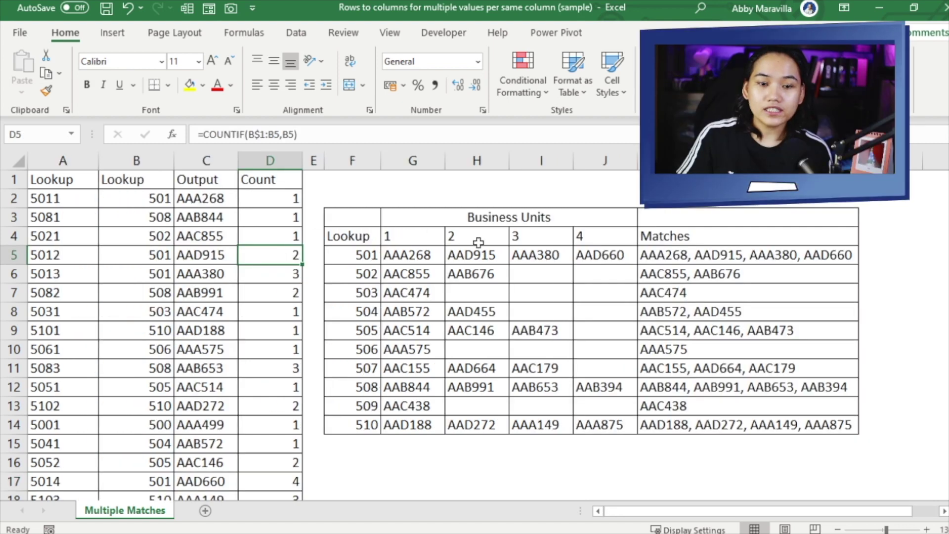
Check the numbered Business Units headings and G5's IFERROR and VLOOKUP formula against the Count helper column
left_click(467, 234)
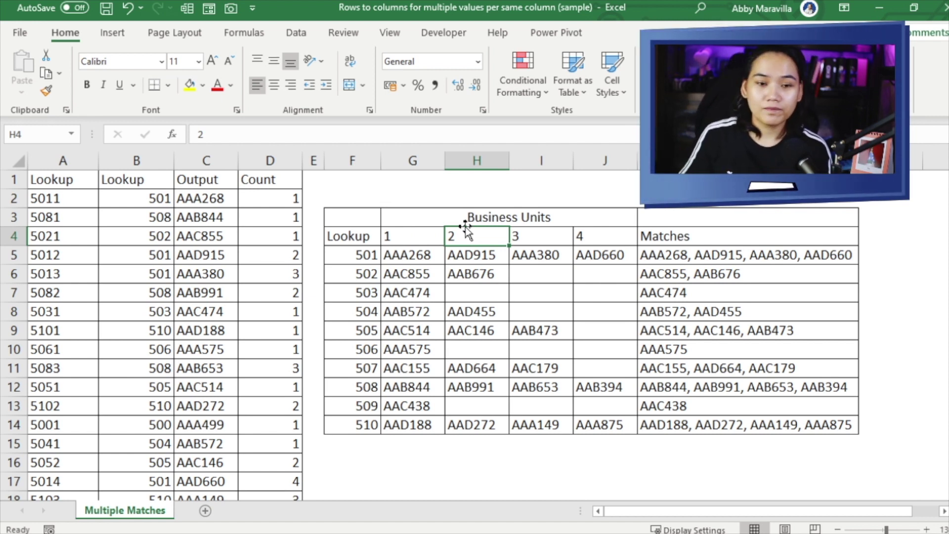
left_click(405, 262)
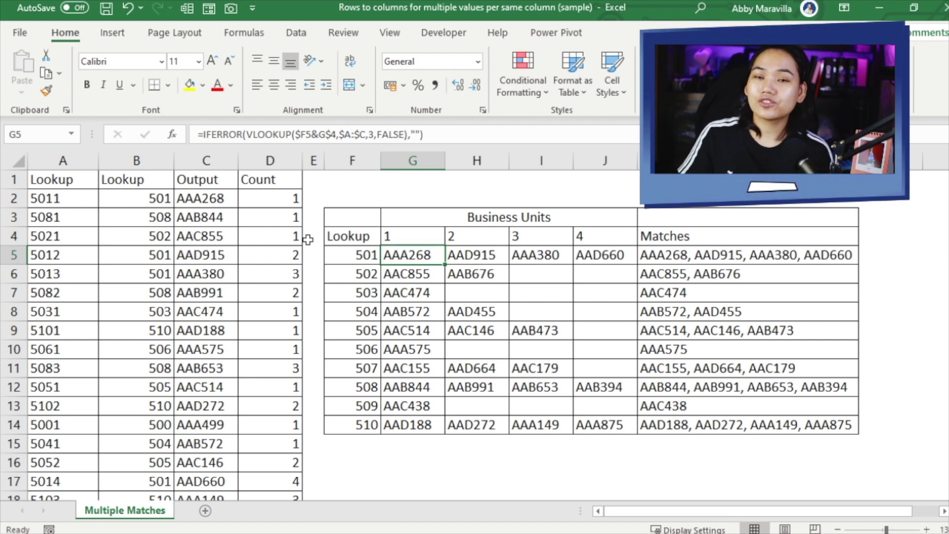
left_click(271, 182)
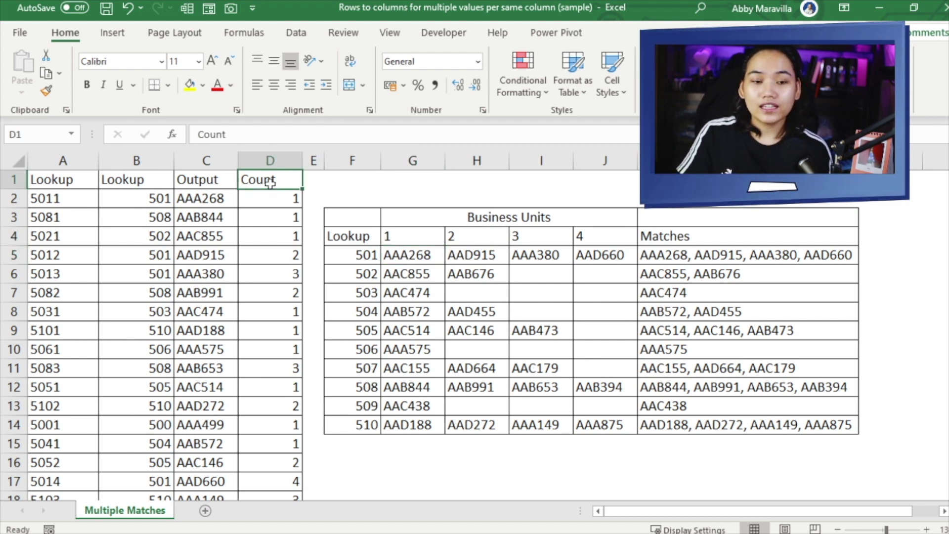
Open D2's COUNTIF formula and examine its partly locked range B$1:B2 and the criteria B2
double_click(267, 207)
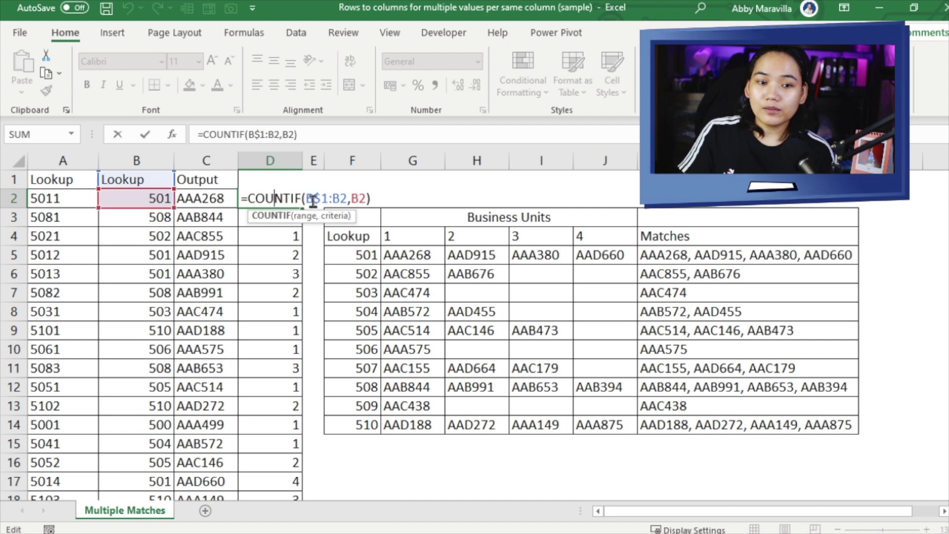
left_click_drag(321, 199, 328, 200)
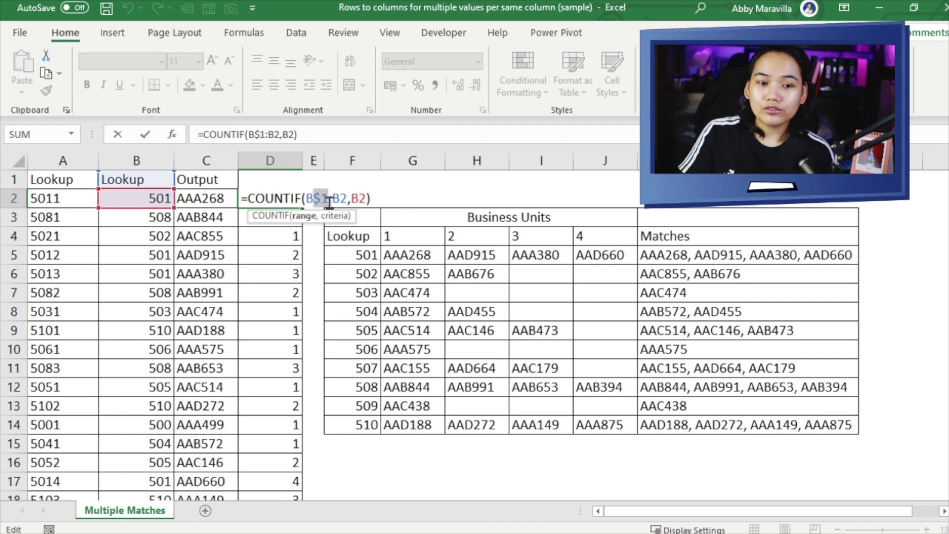
left_click(326, 198)
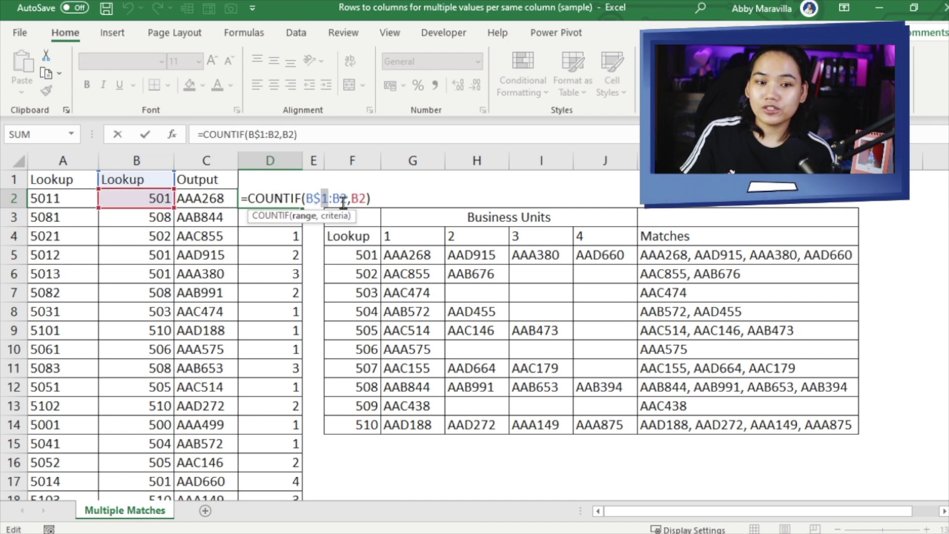
left_click(365, 196)
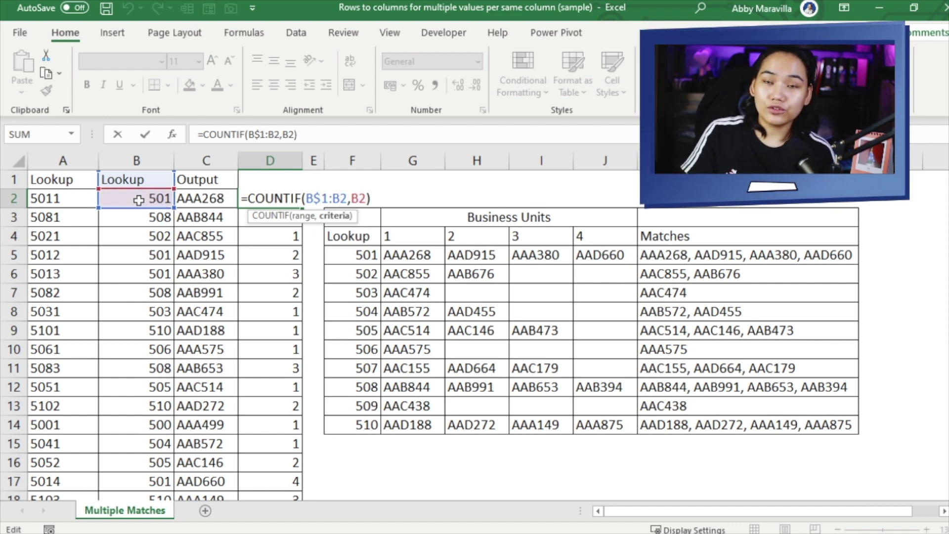
key("Return")
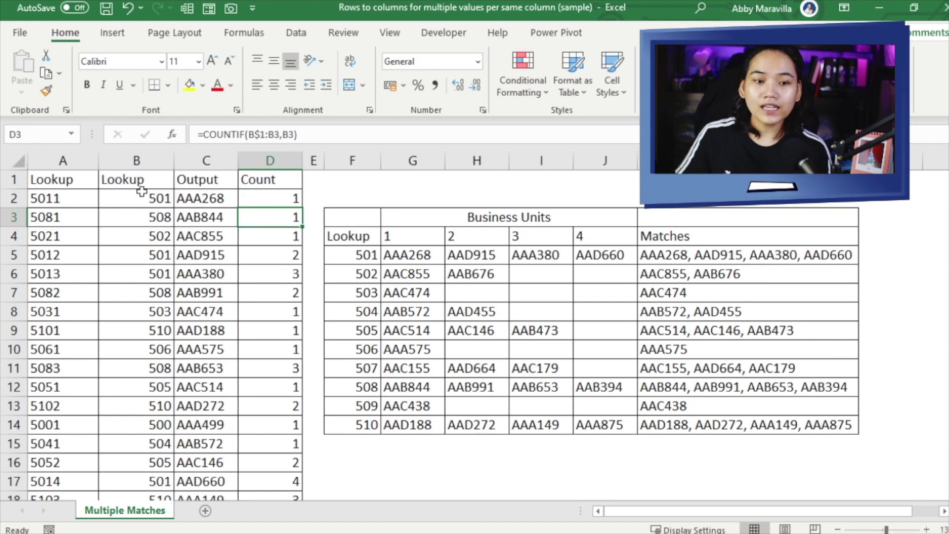
Copy the COUNTIF formula from D2 down the Count column through D28
left_click(294, 197)
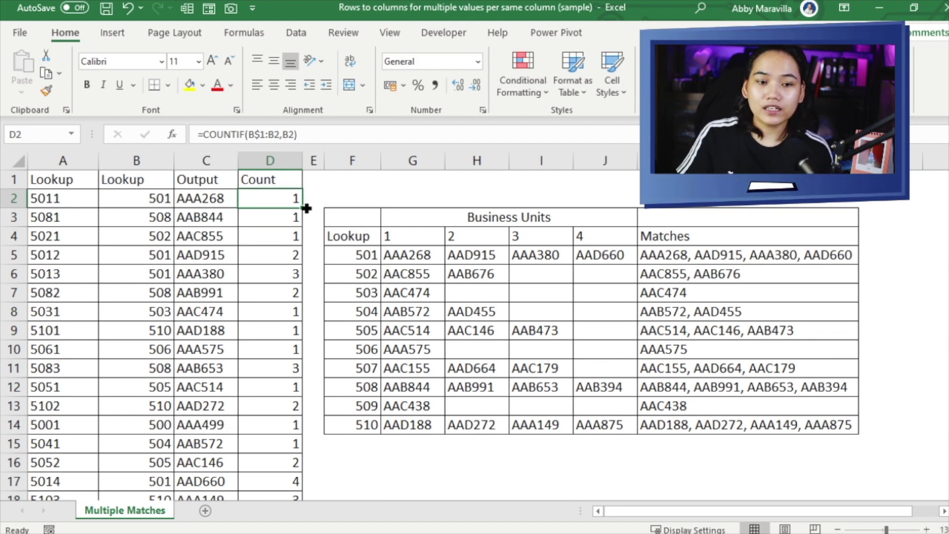
key("ctrl+c")
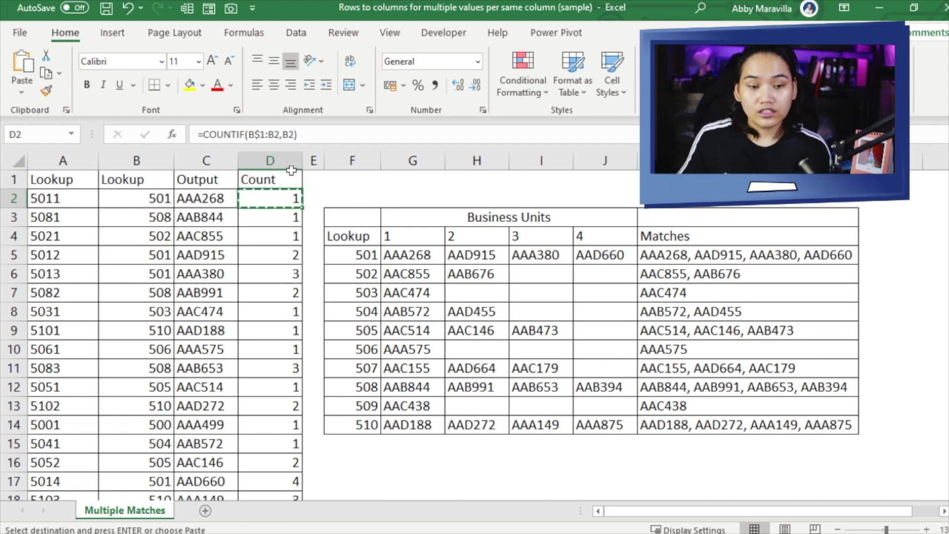
key("ctrl+shift+Down")
key("ctrl+v")
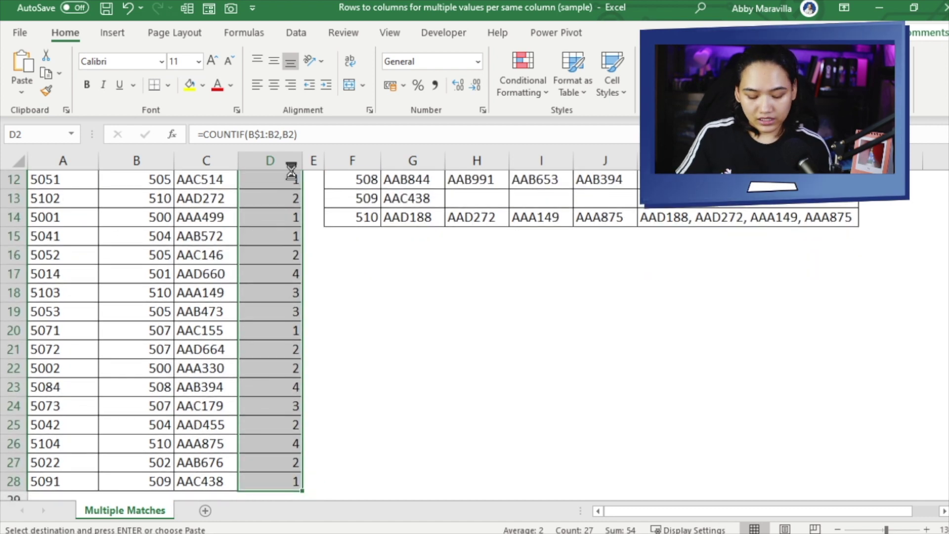
key("ctrl+BackSpace")
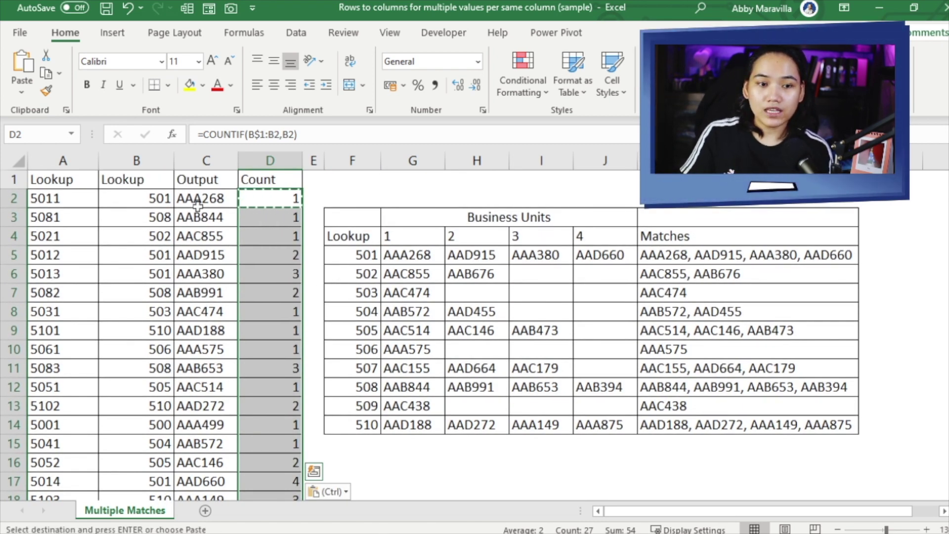
Compare each occurrence of 501 in B2, B5 and B6 with its running count in column D
left_click(126, 198)
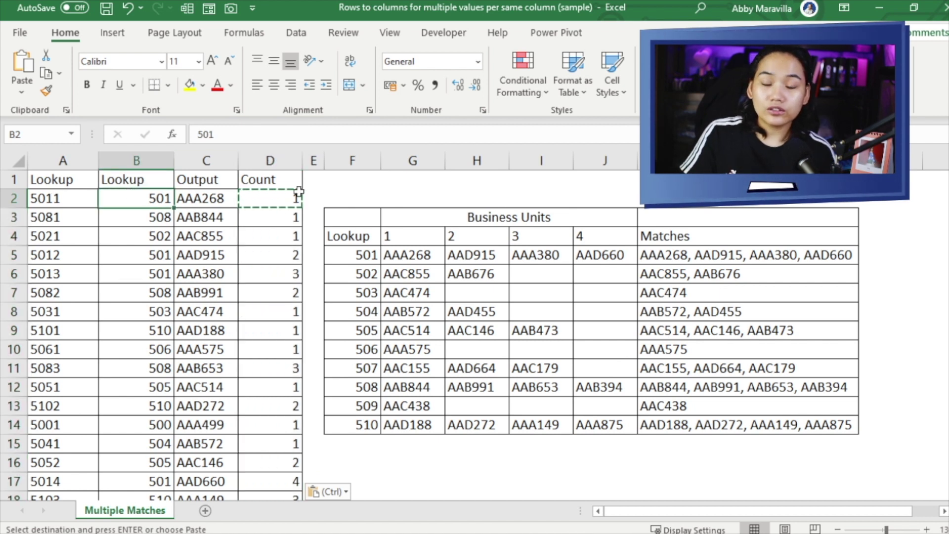
left_click(260, 217)
left_click(265, 196)
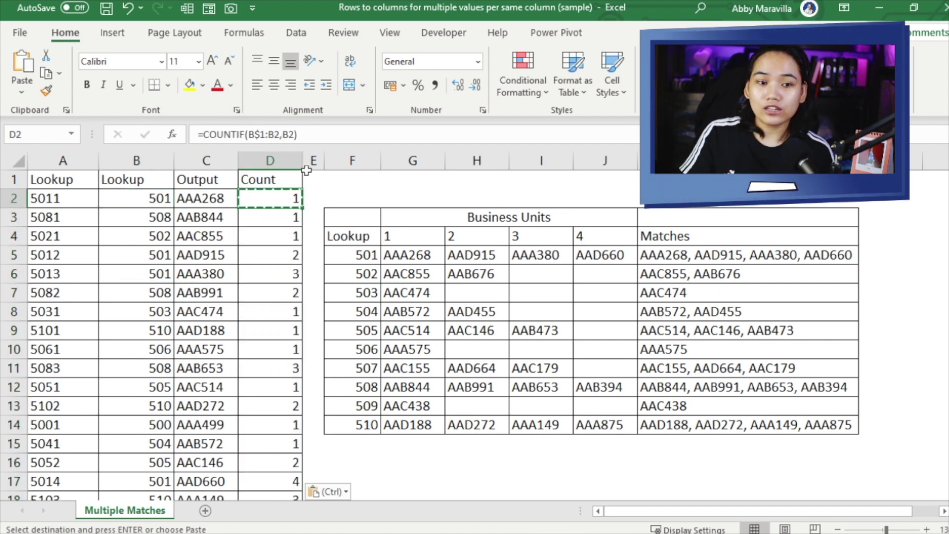
left_click(146, 252)
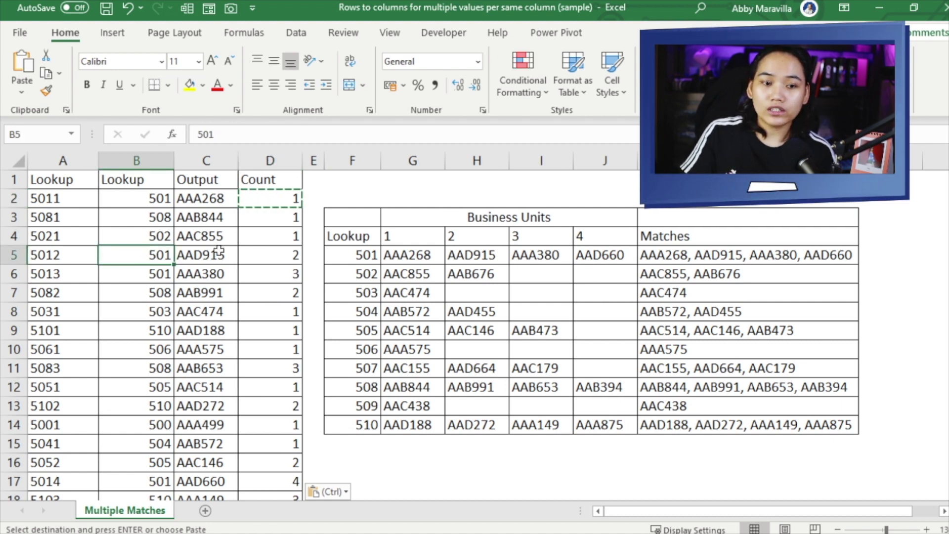
left_click(248, 261)
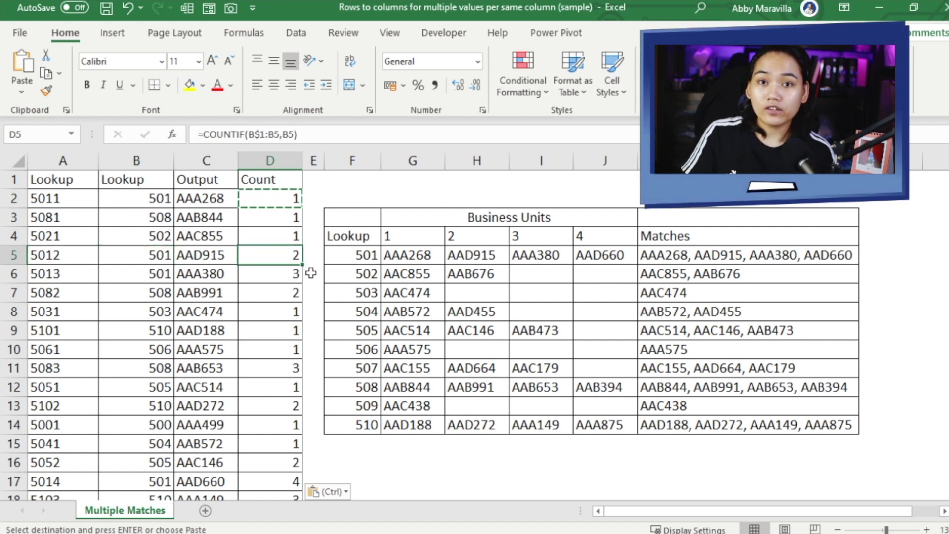
left_click(155, 277)
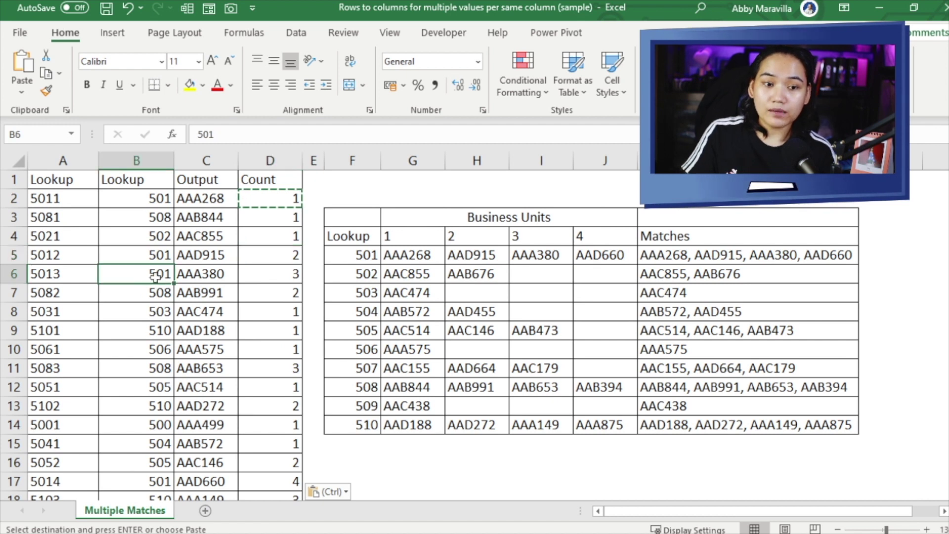
left_click(287, 280)
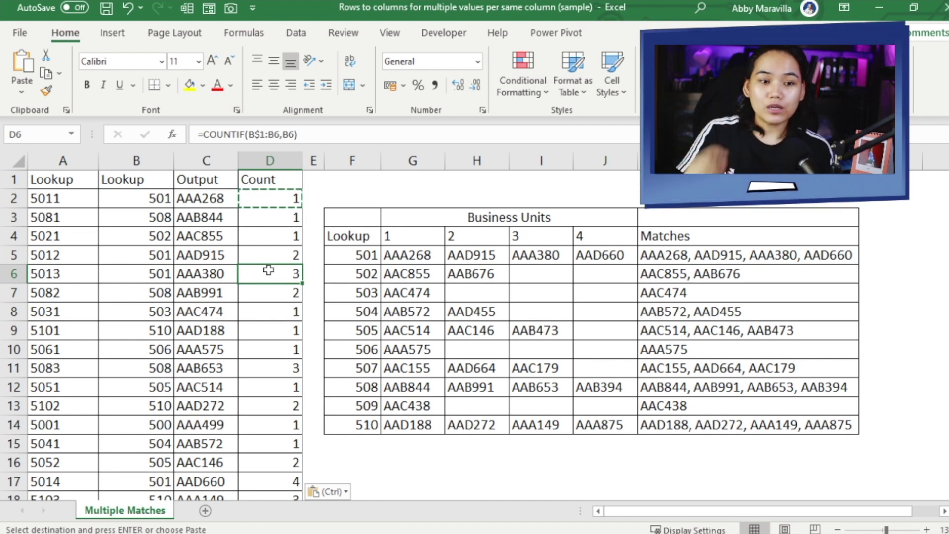
Examine how A2's formula joins the lookup value in column B with its count in column D
left_click(66, 202)
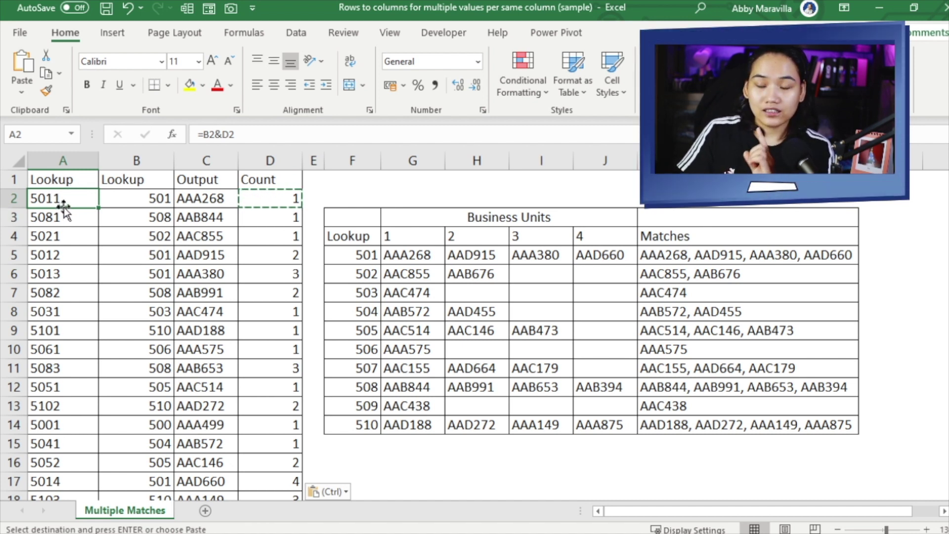
left_click(158, 159)
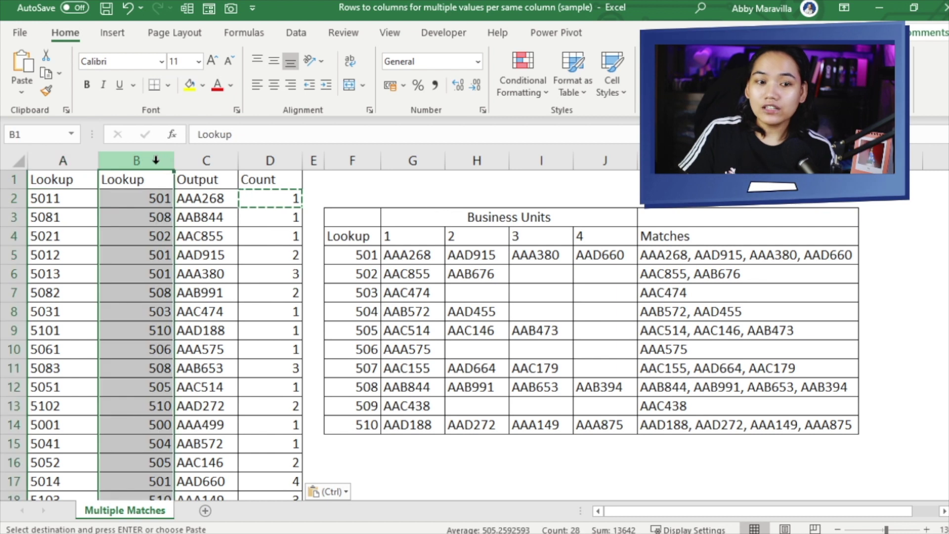
left_click(33, 198)
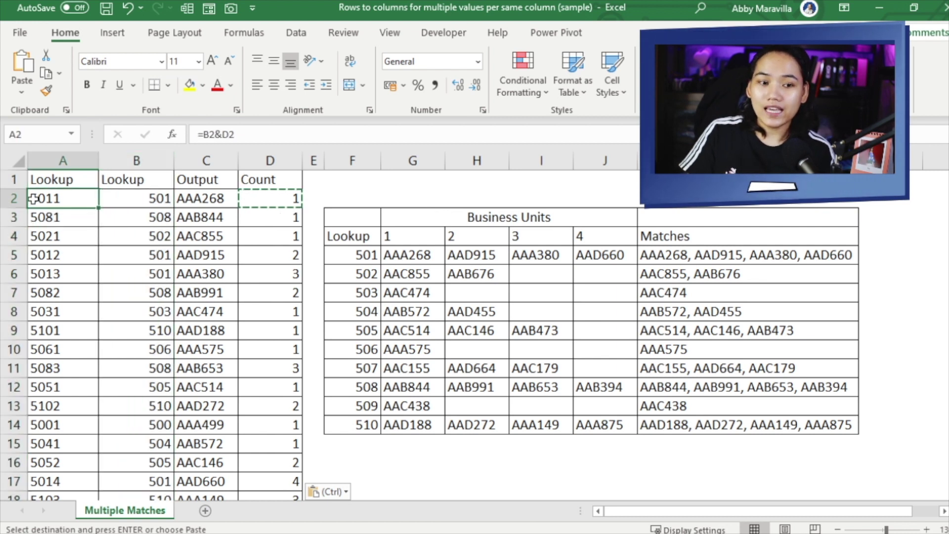
Check A2's formula =B2&D2 and compare the helper keys for 501 in A2, A5 and A6
double_click(62, 198)
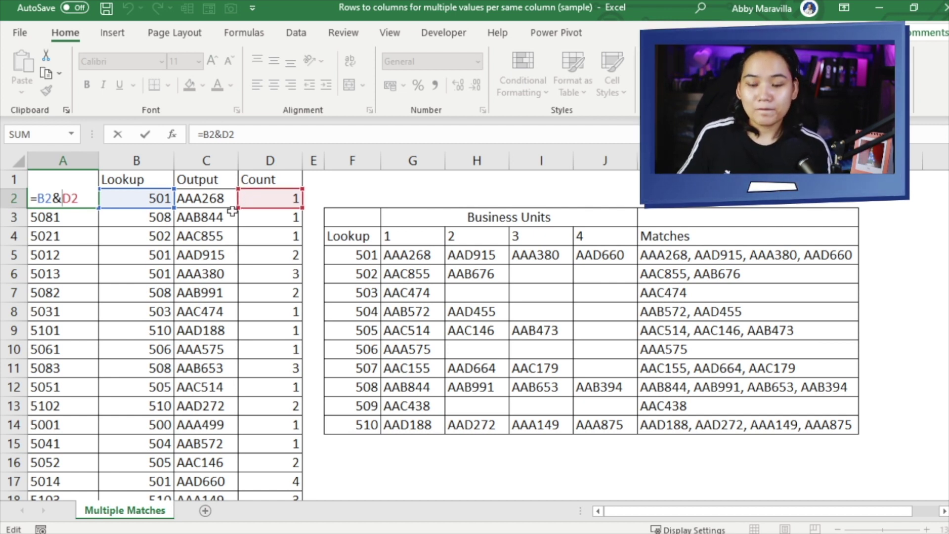
key("Return")
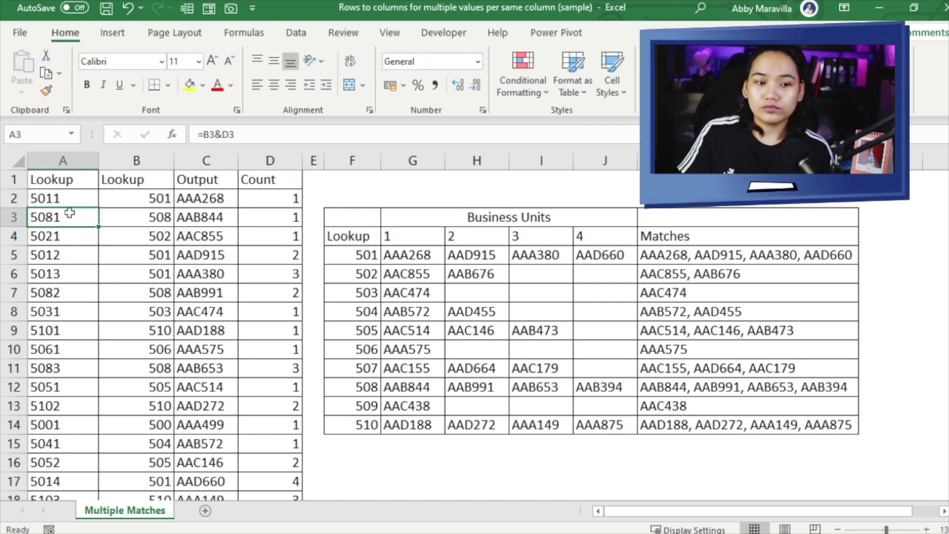
left_click(64, 193)
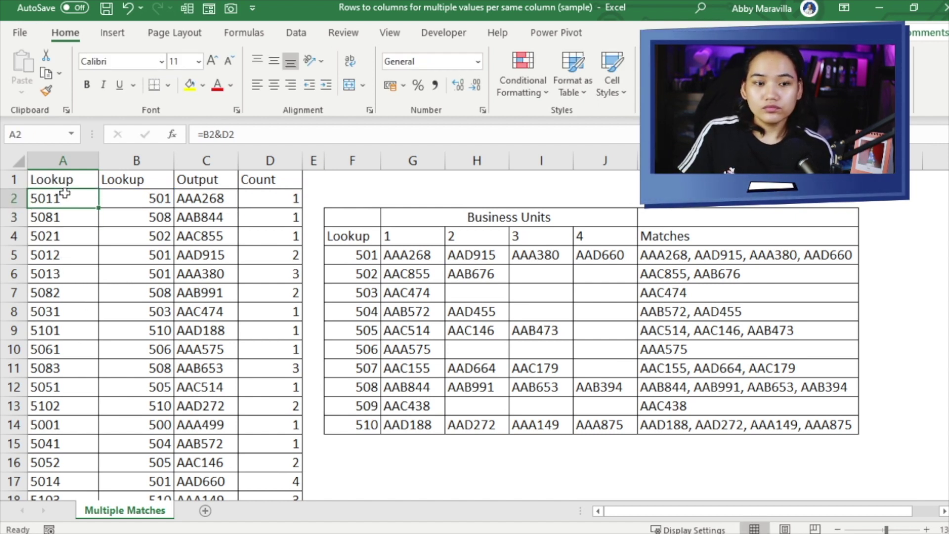
left_click(46, 257)
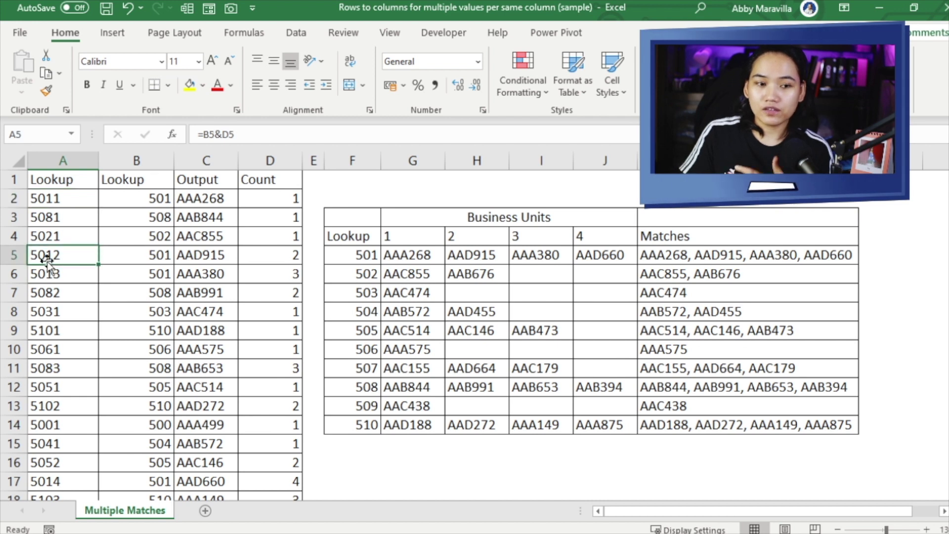
left_click(68, 278)
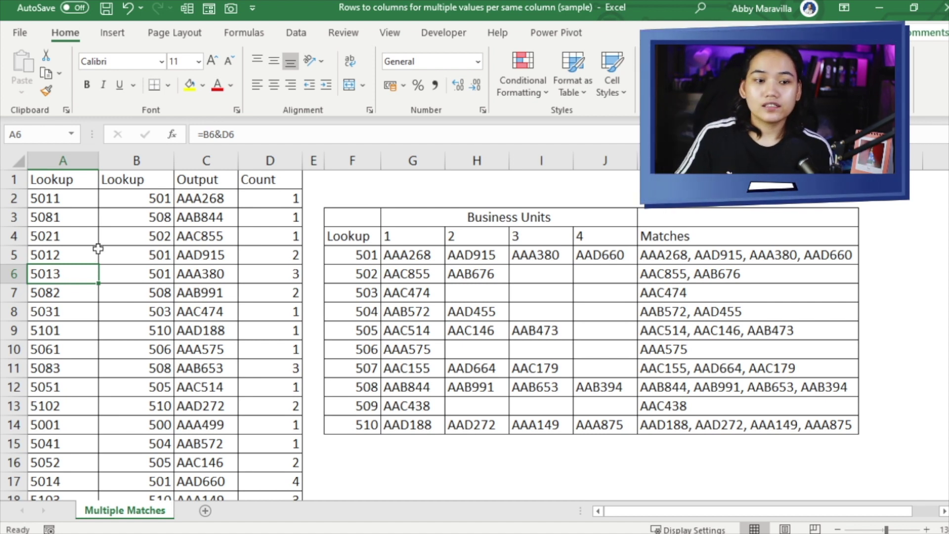
left_click(39, 187)
left_click(49, 217)
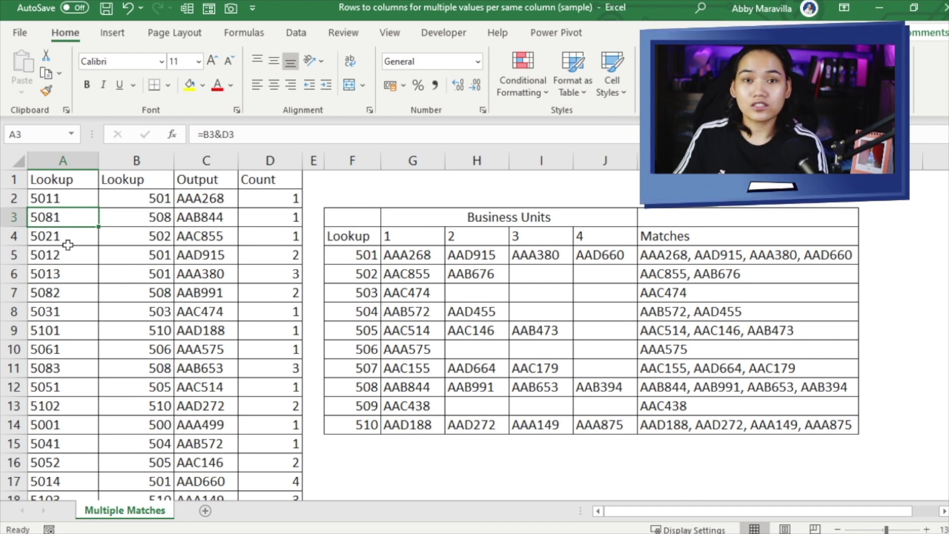
Compare the Count column with the business unit headers in G4:J4 and the lookup values in column F
left_click(465, 250)
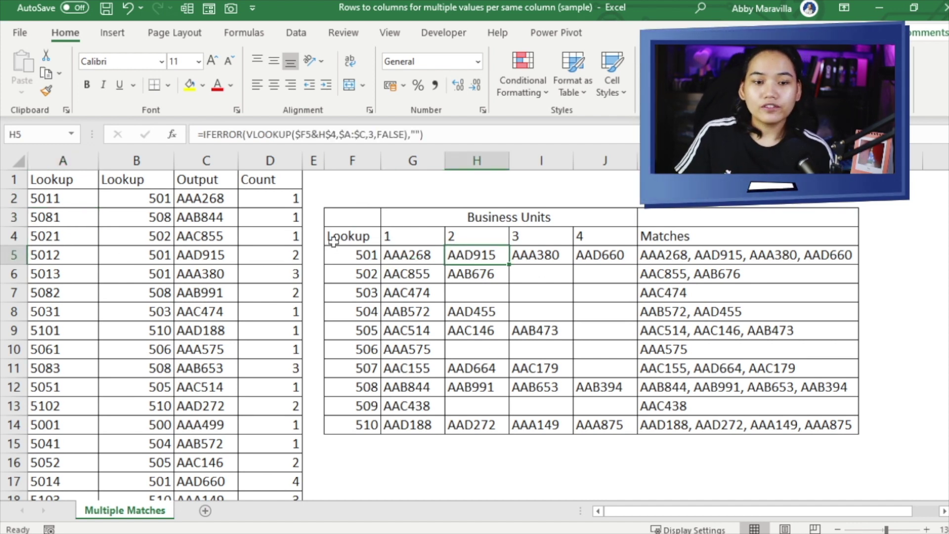
left_click(283, 178)
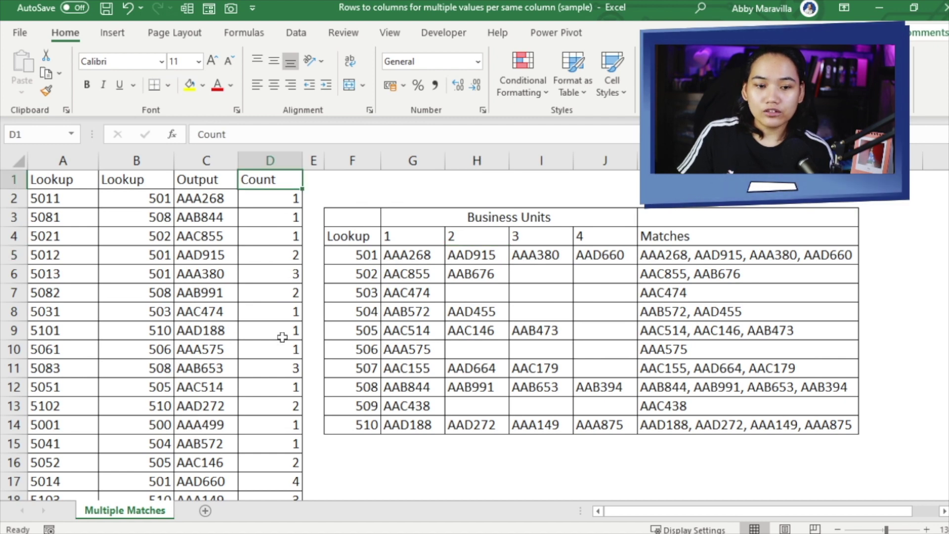
scroll(282, 335, "down", 5)
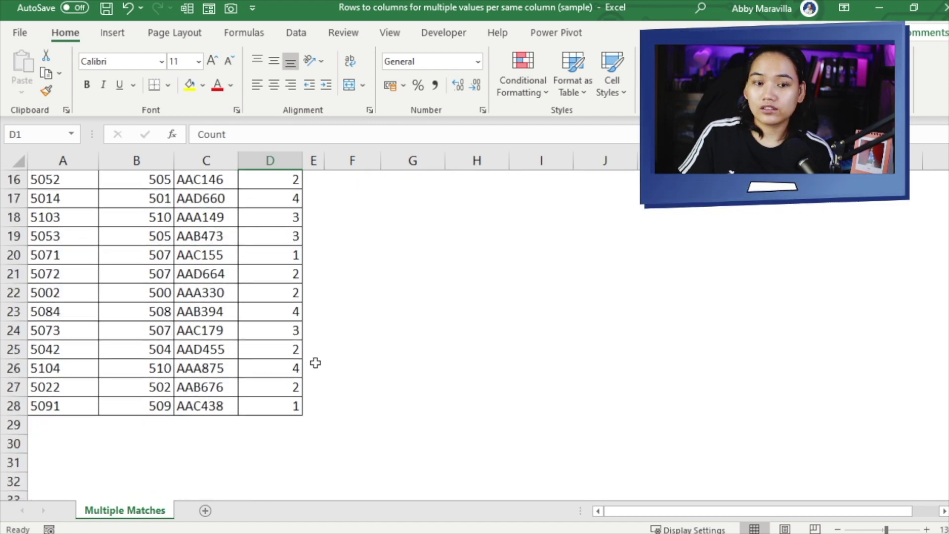
scroll(316, 362, "up", 5)
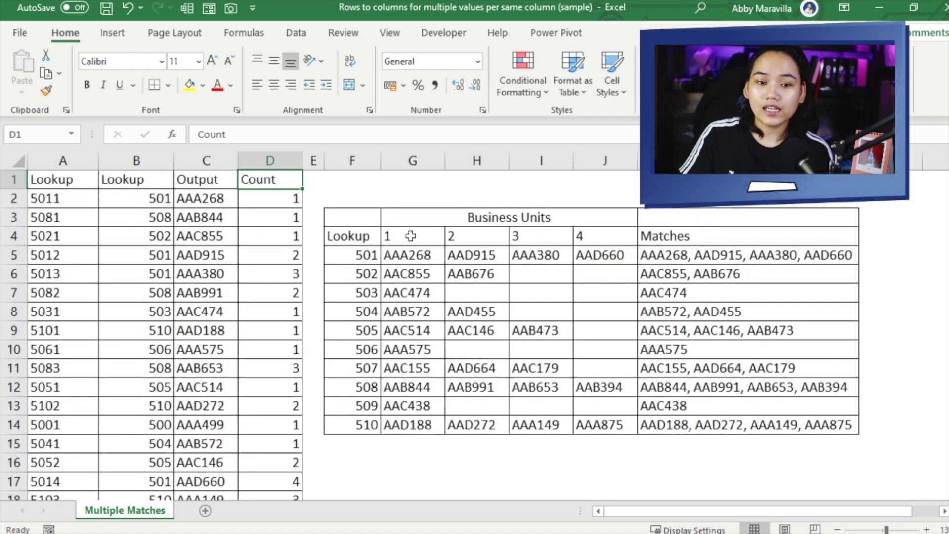
left_click_drag(411, 236, 604, 240)
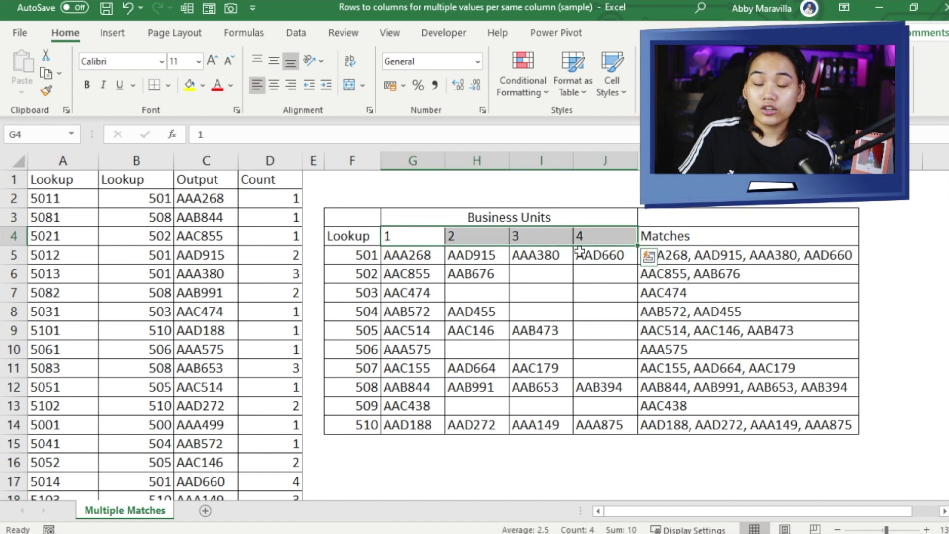
left_click(409, 239)
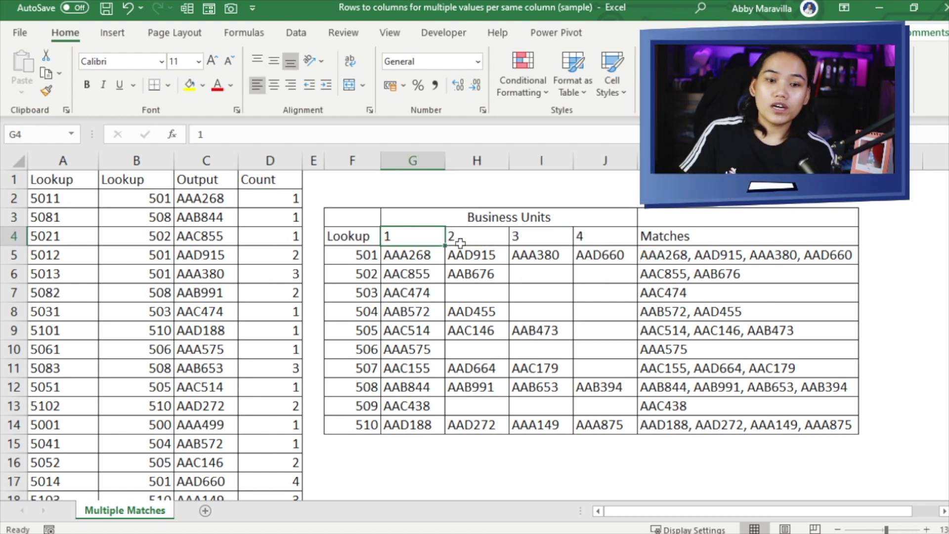
left_click(579, 240)
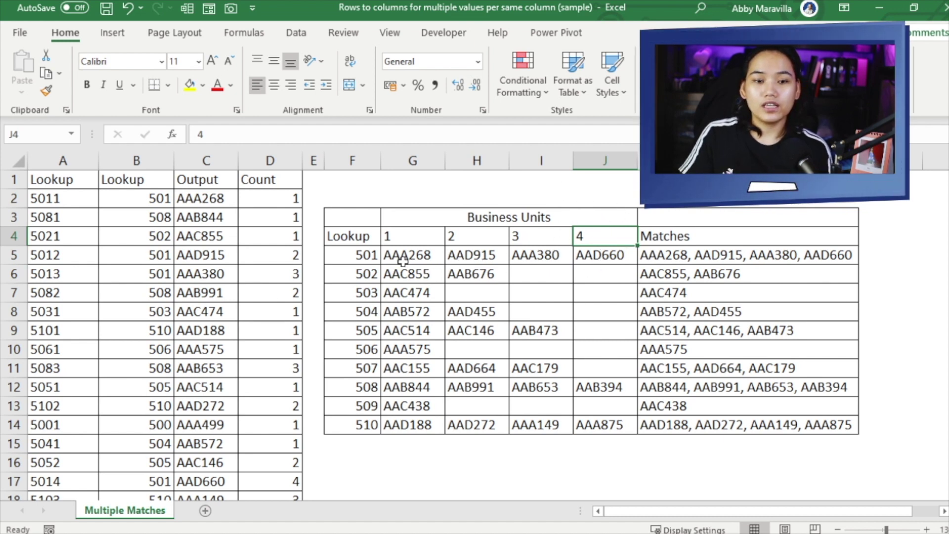
left_click_drag(360, 237, 318, 403)
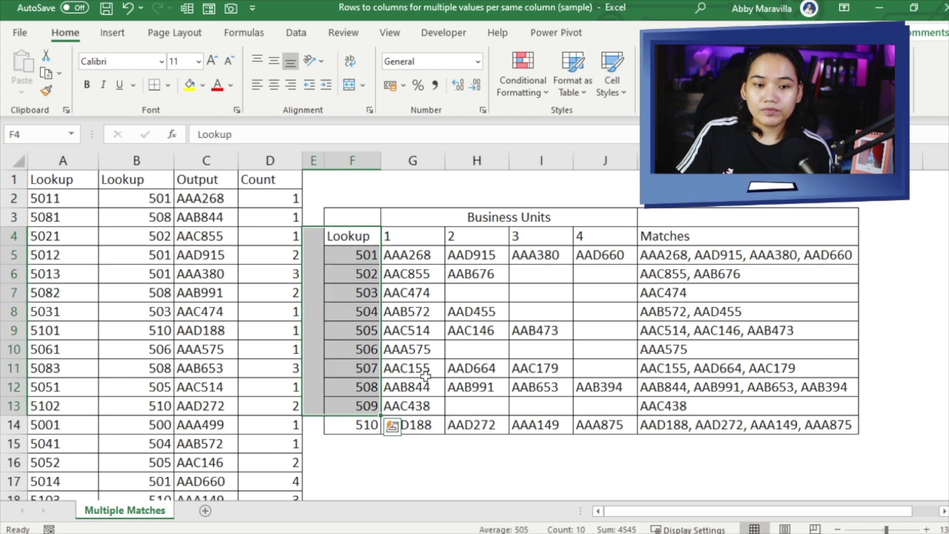
left_click(413, 368)
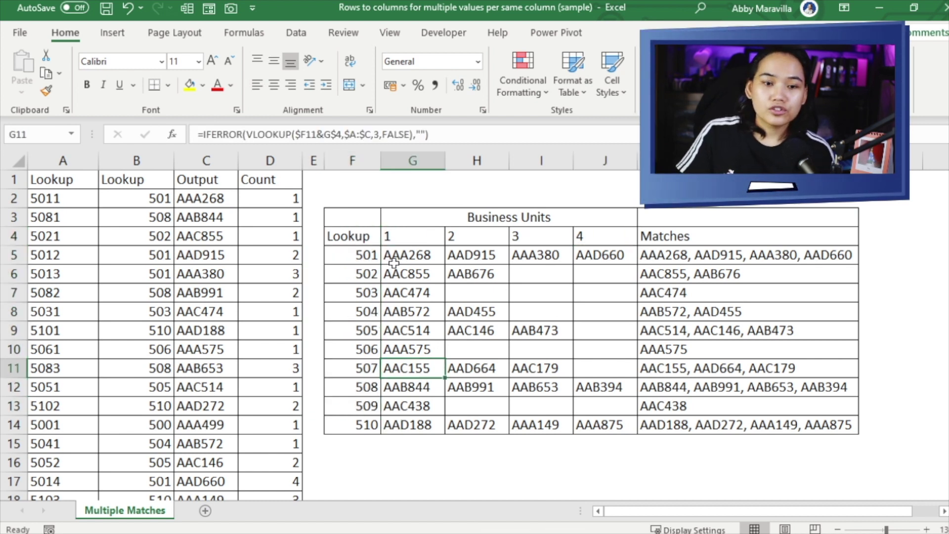
Open G5's IFERROR and VLOOKUP formula and examine its lookup value $F5&G$4 and its value_if_error argument
left_click(395, 248)
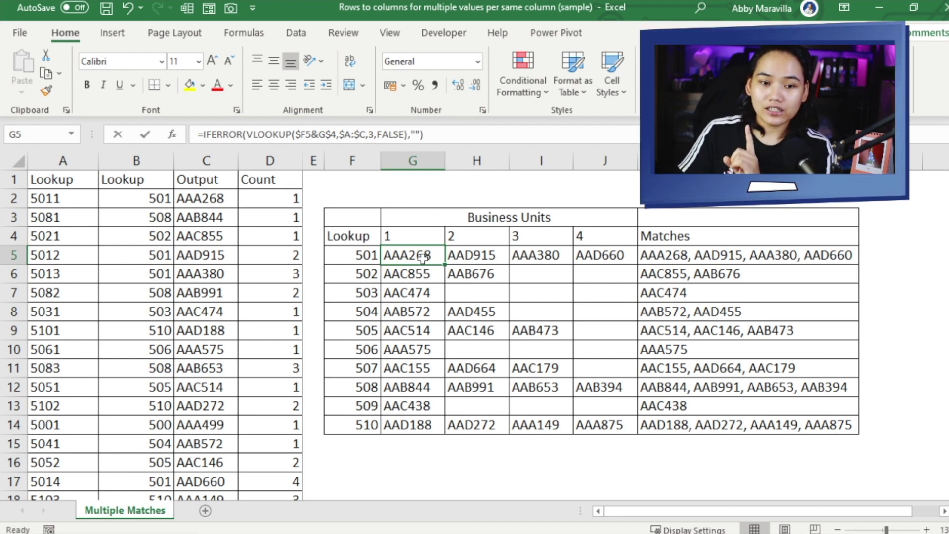
double_click(423, 256)
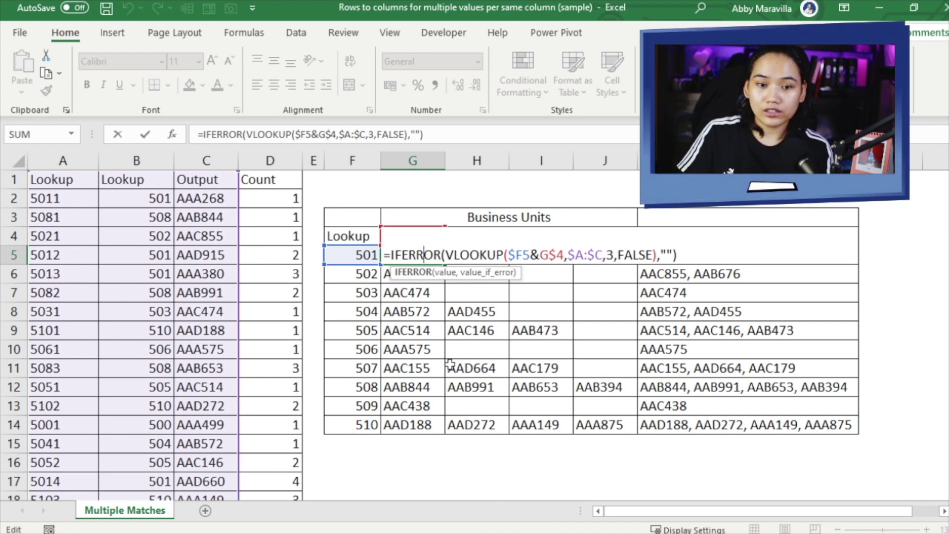
left_click(673, 256)
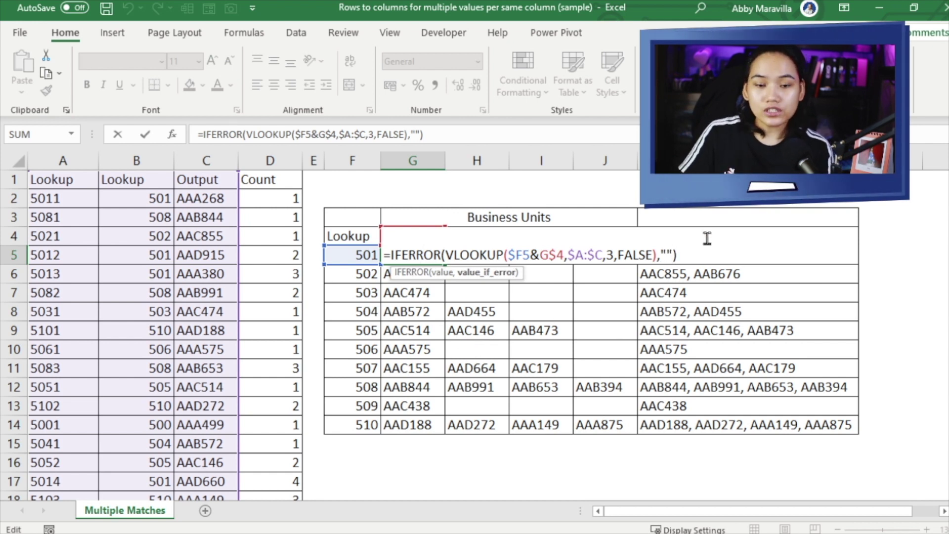
left_click(524, 257)
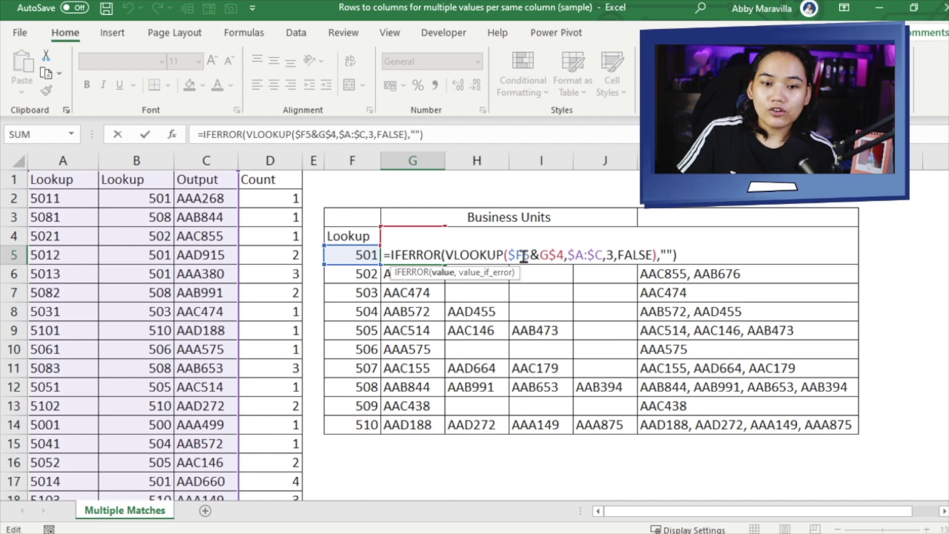
left_click(530, 257)
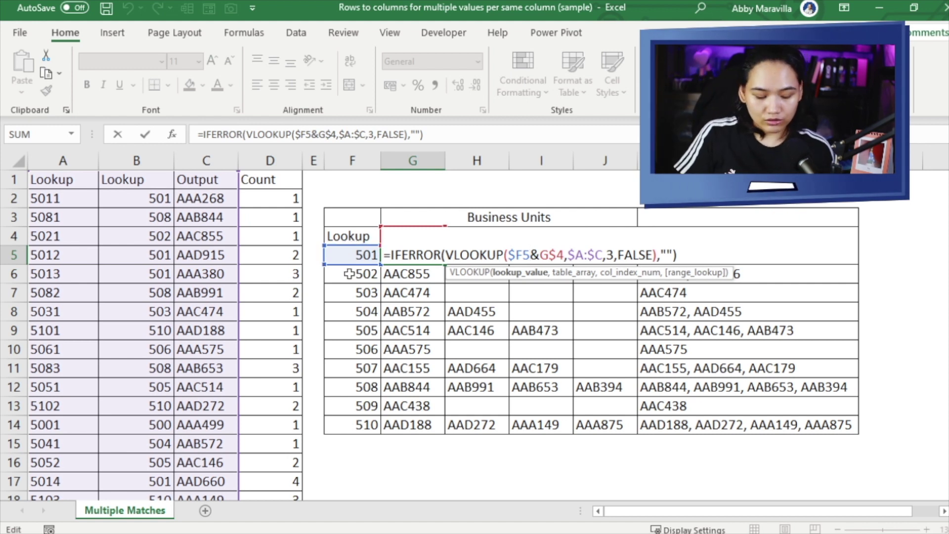
key("ctrl+Return")
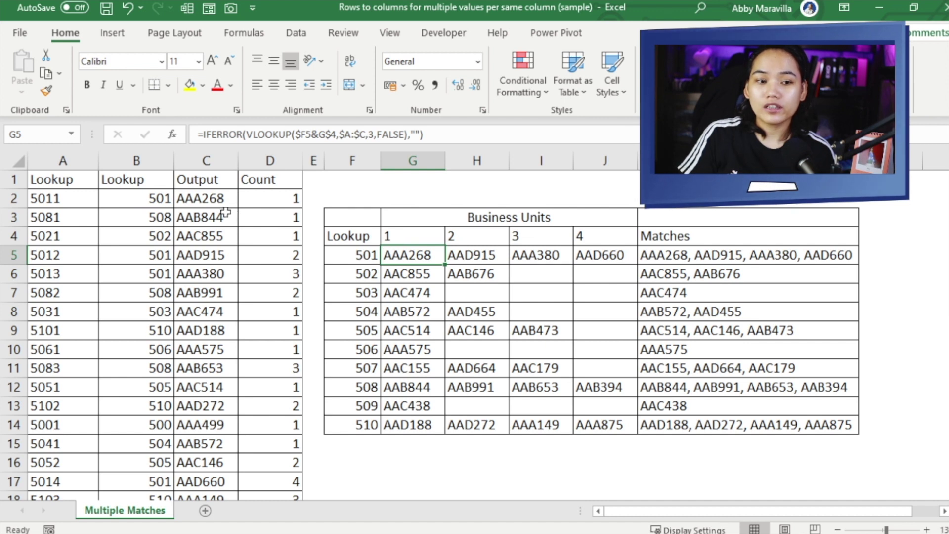
Compare the outputs for 501 in C2, C5 and C6 with the business unit results in row 5
left_click(196, 204)
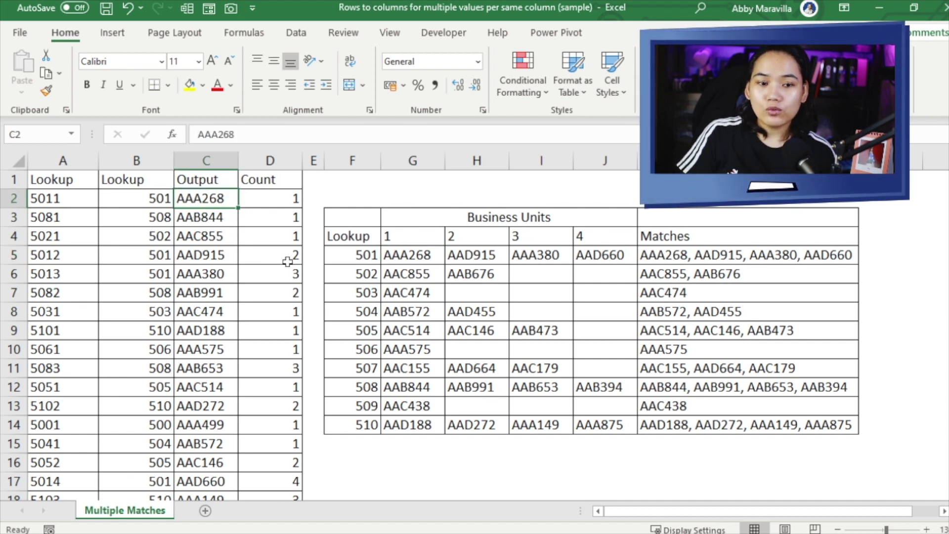
left_click(230, 255)
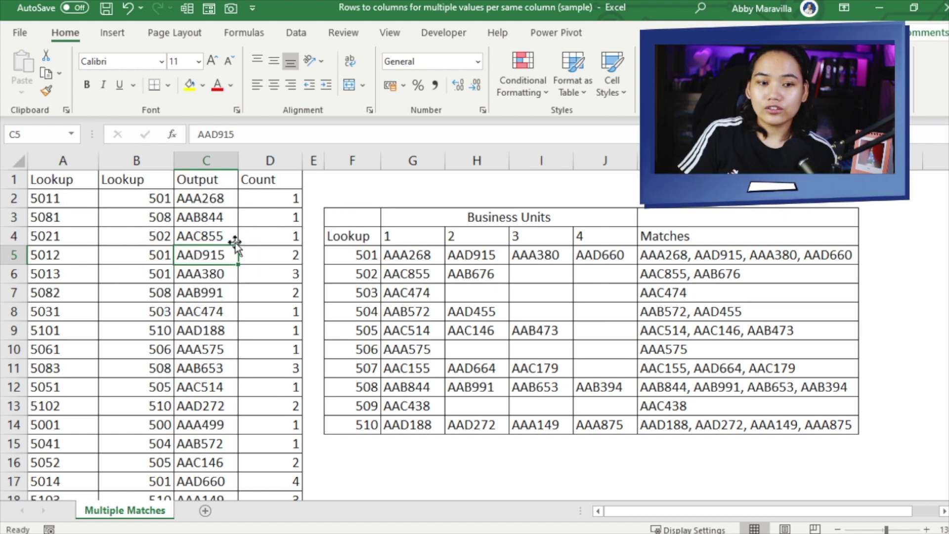
left_click(213, 271)
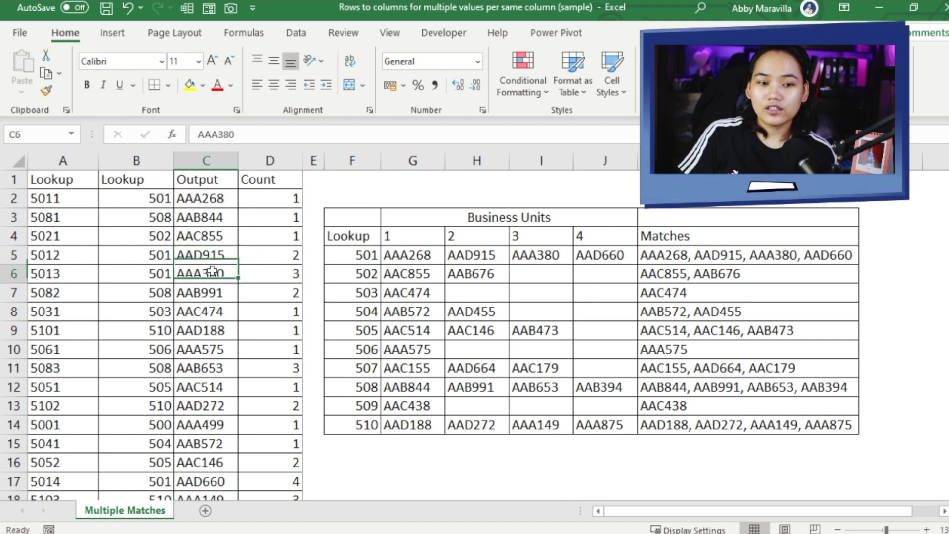
left_click(404, 261)
left_click(561, 252)
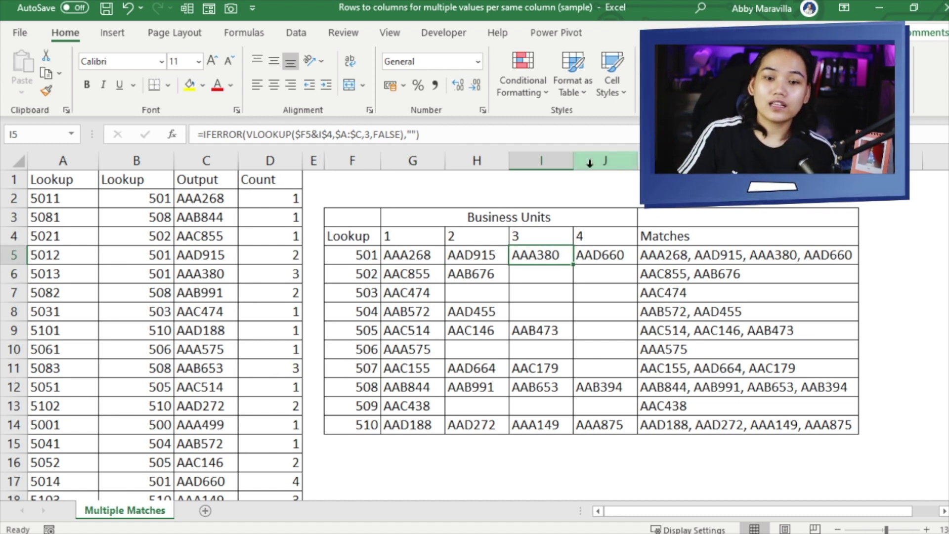
Examine how K5's formula combines G5:J5 using LEFT, CONCATENATE, LEN and COUNTBLANK
left_click(694, 252)
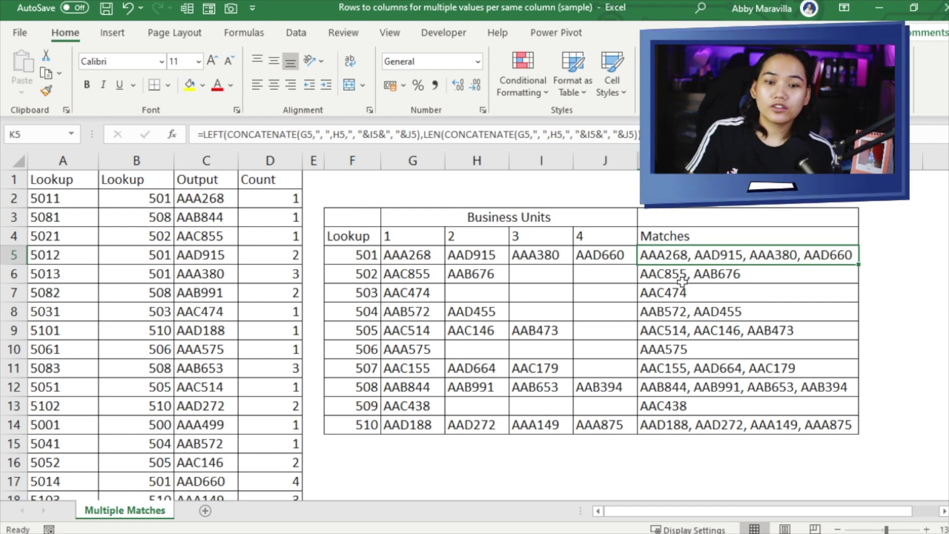
double_click(691, 255)
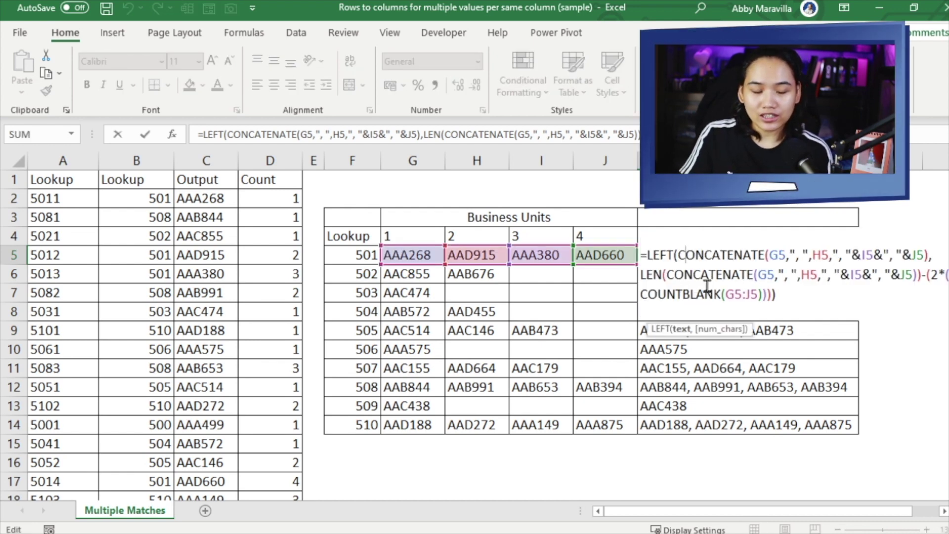
key("Escape")
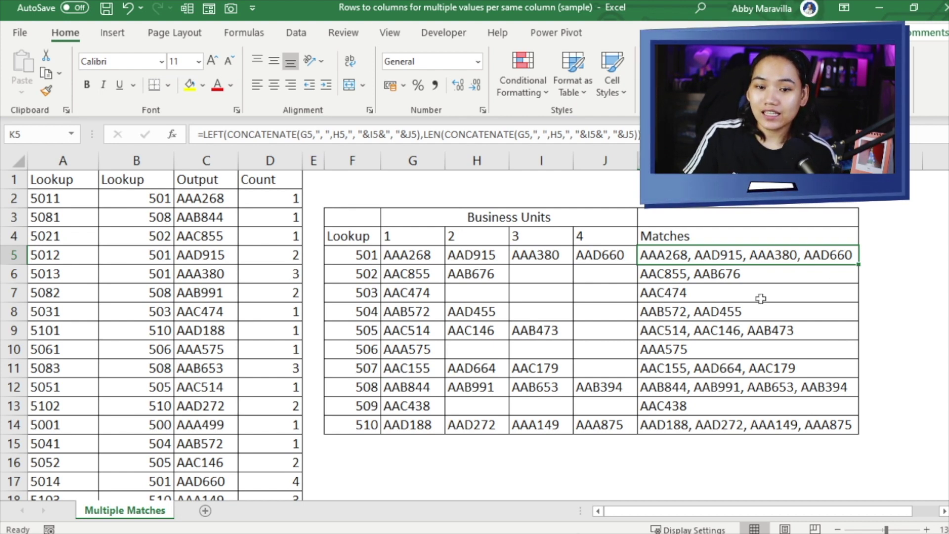
double_click(695, 255)
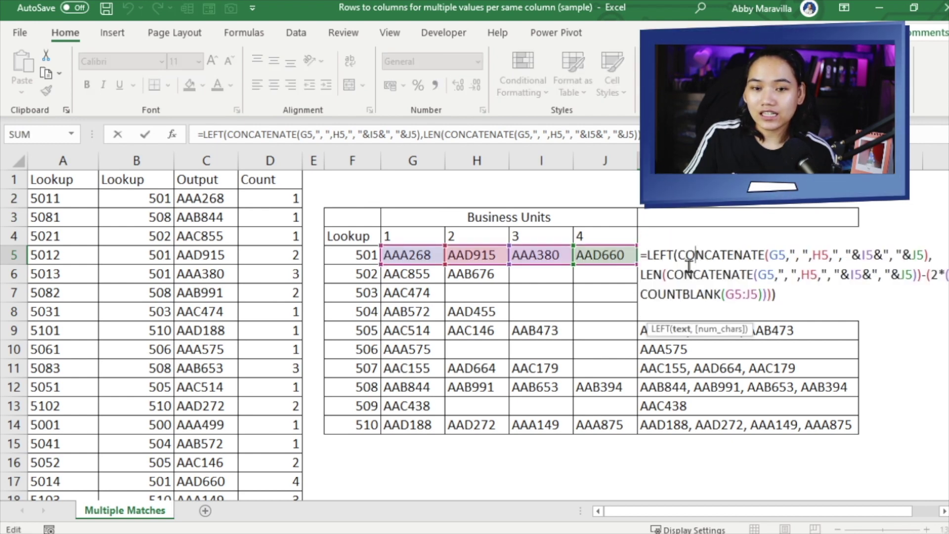
key("Escape")
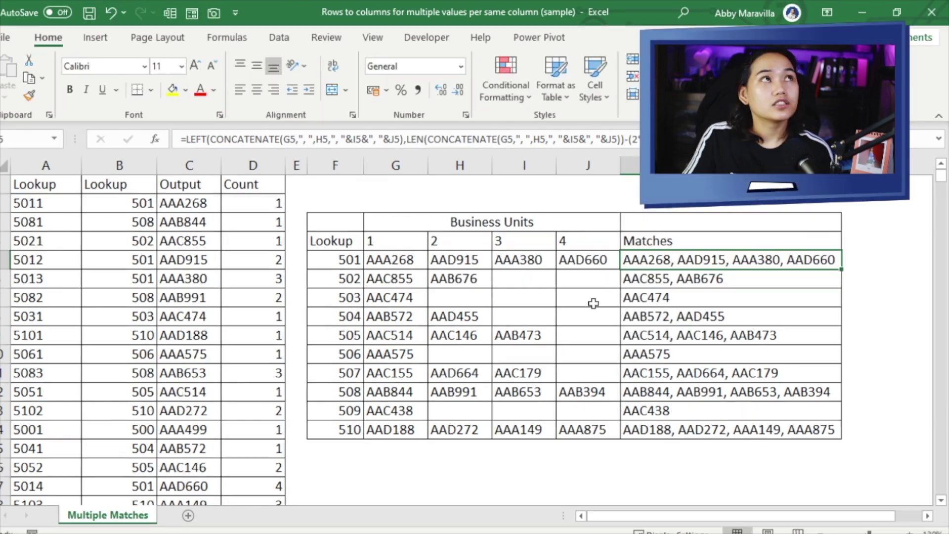
double_click(696, 267)
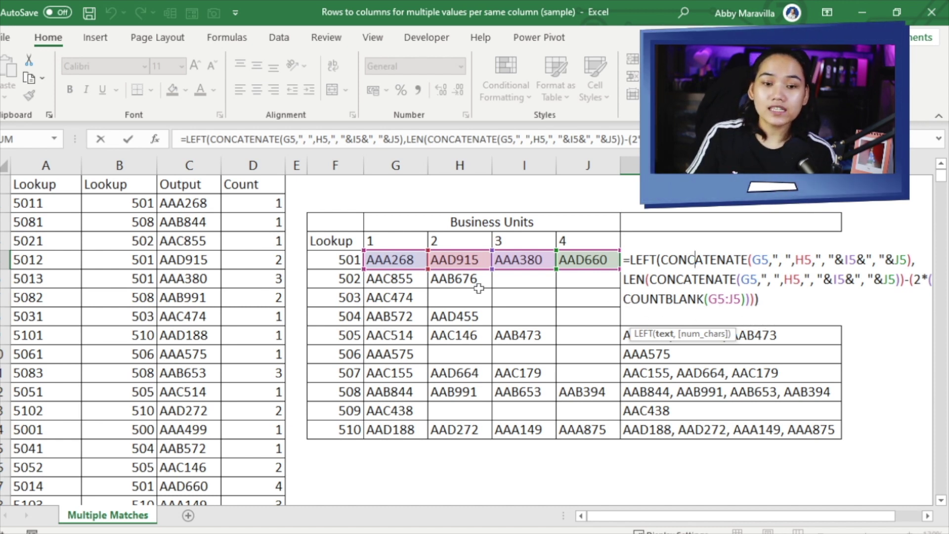
key("Return")
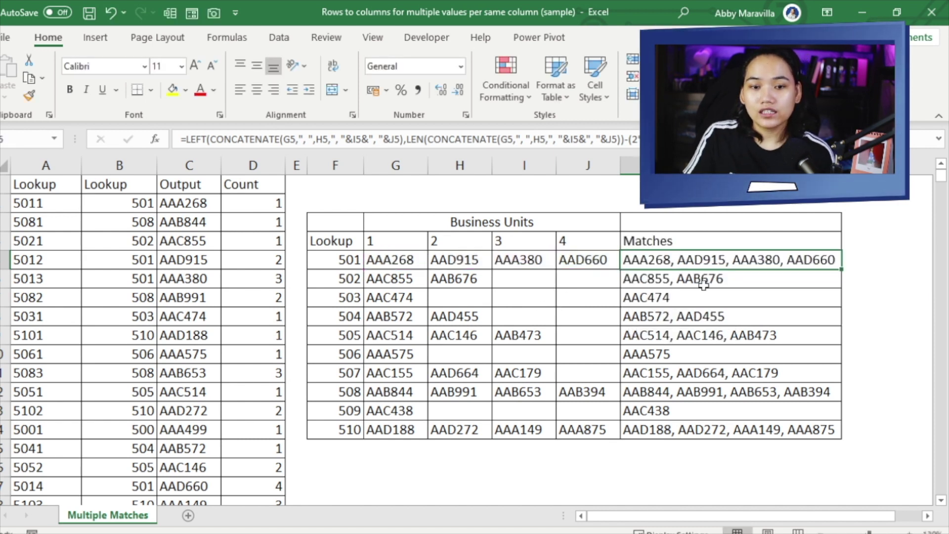
Reduce K6's formula to =CONCATENATE(G6,", ",H6,", "&I6&", "&J6) by removing the LEFT, LEN and COUNTBLANK parts
double_click(699, 284)
left_click_drag(530, 287, 558, 280)
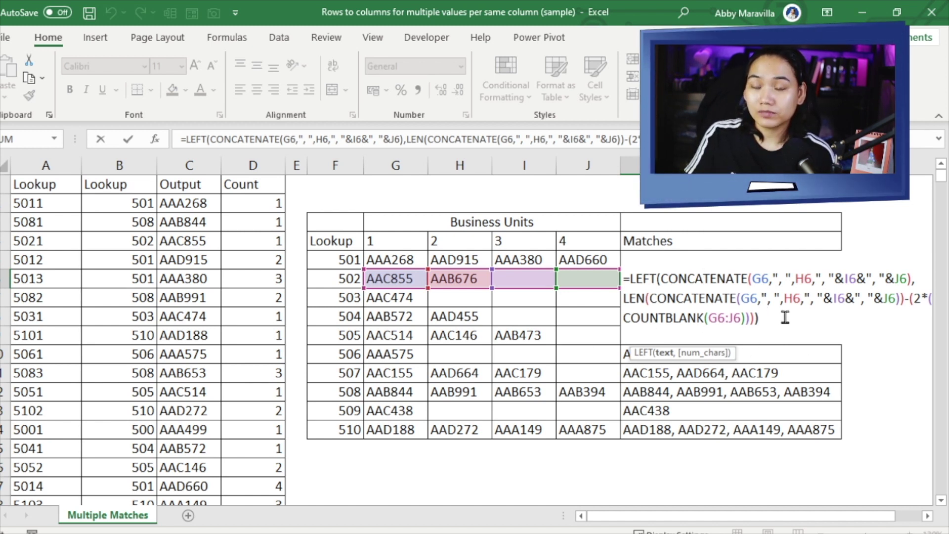
key("ctrl+Return")
double_click(727, 280)
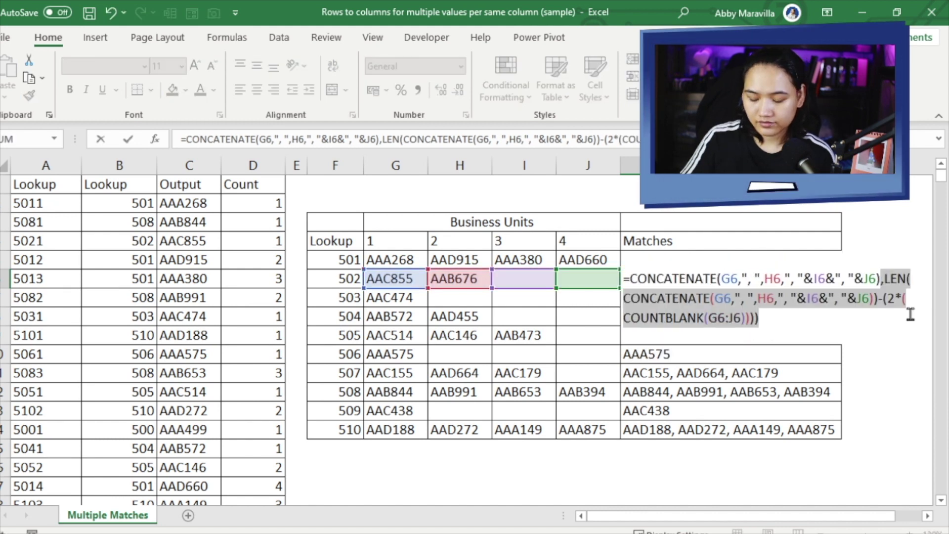
key("Return")
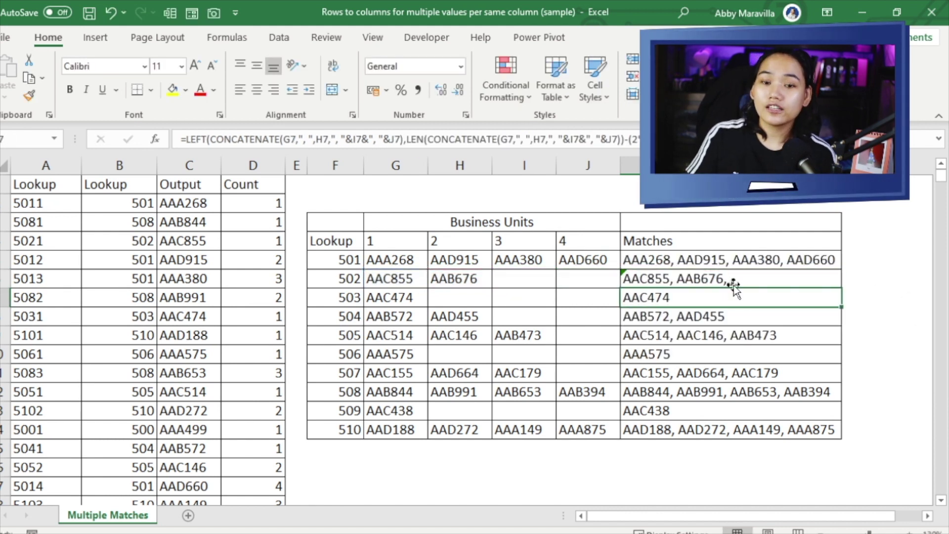
left_click(724, 281)
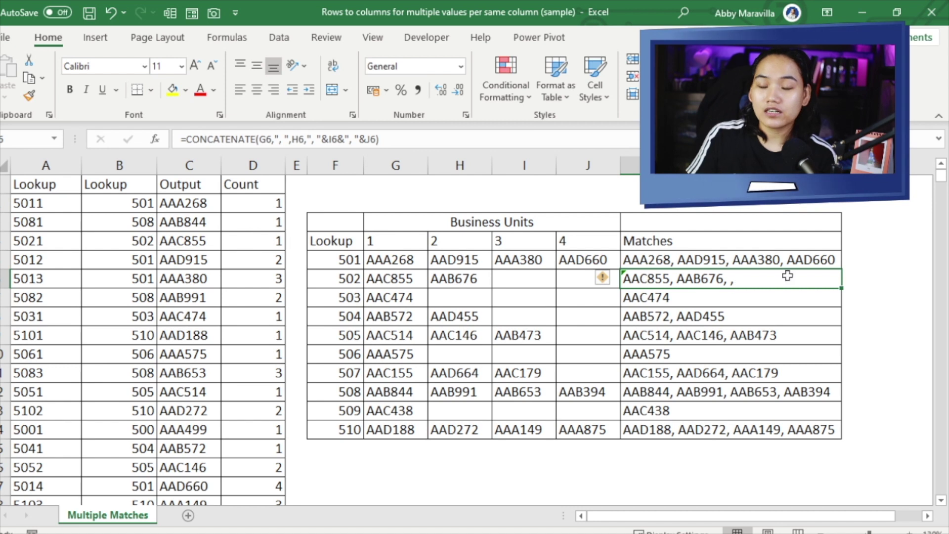
Copy K5's full formula down the Matches column through K14
left_click(773, 256)
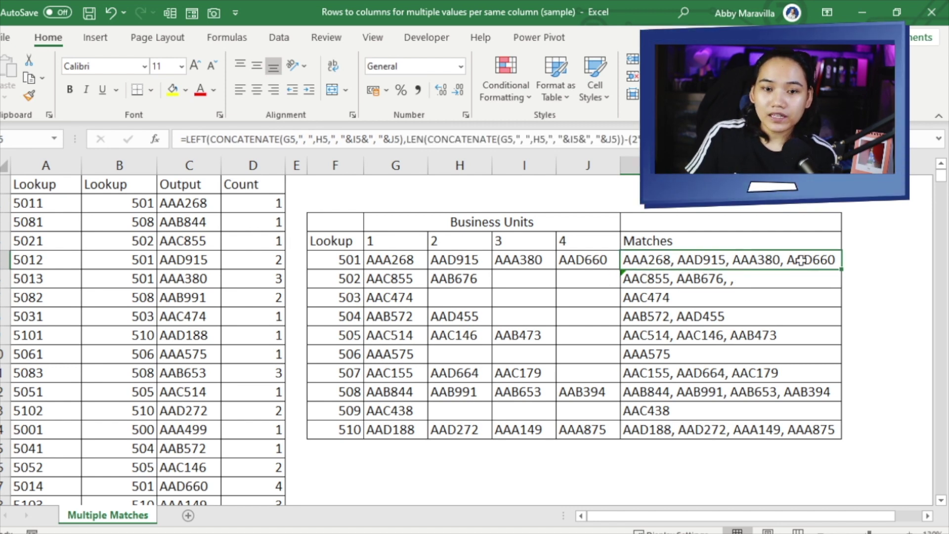
double_click(842, 270)
left_click(738, 355)
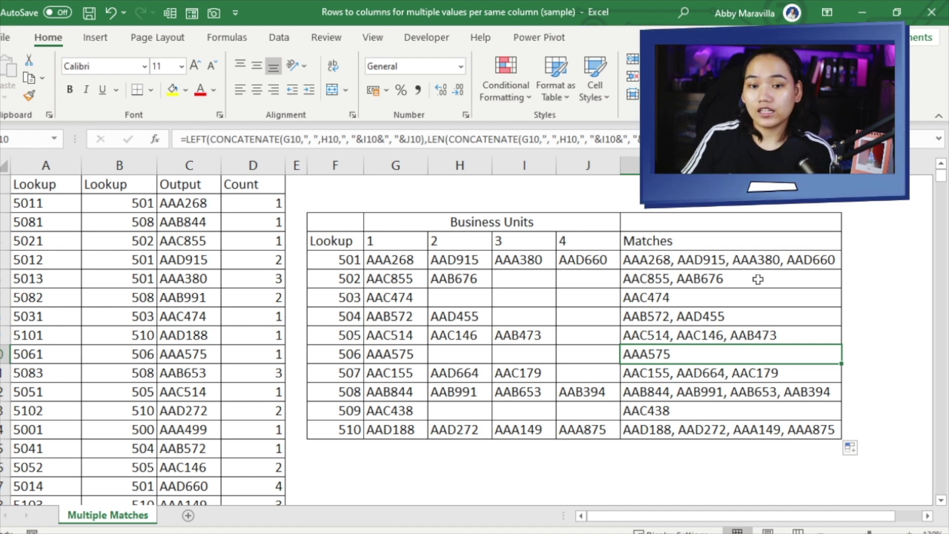
left_click(697, 267)
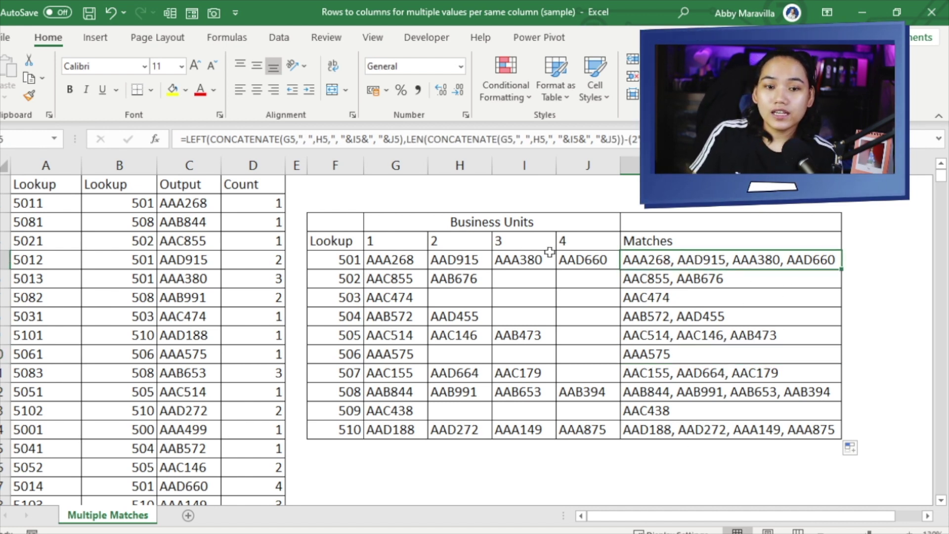